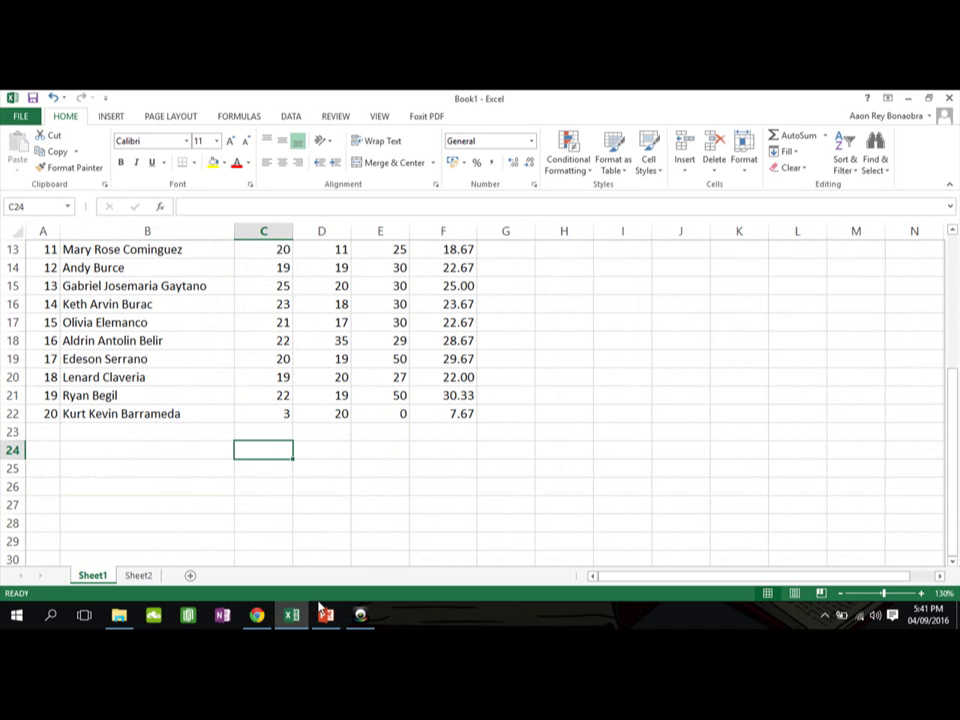
Switch to PowerPoint and highlight the first method, sum(range), on the Sum Function slide.
{"action": "type", "text": "="}
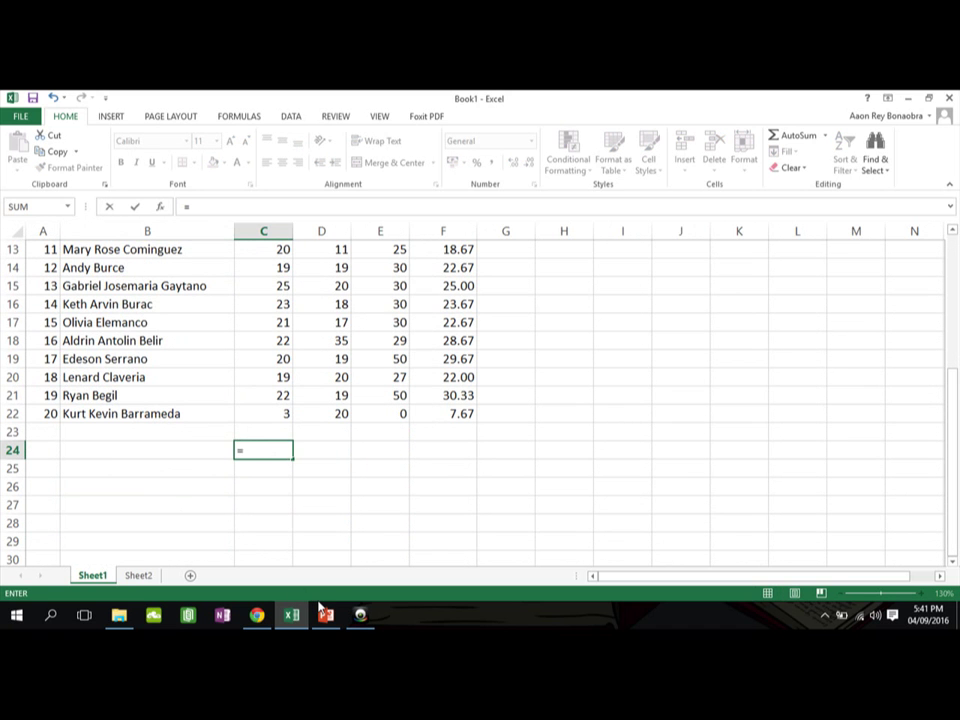
{"action": "left_click", "coordinate": [325, 614]}
{"action": "left_click", "coordinate": [79, 296]}
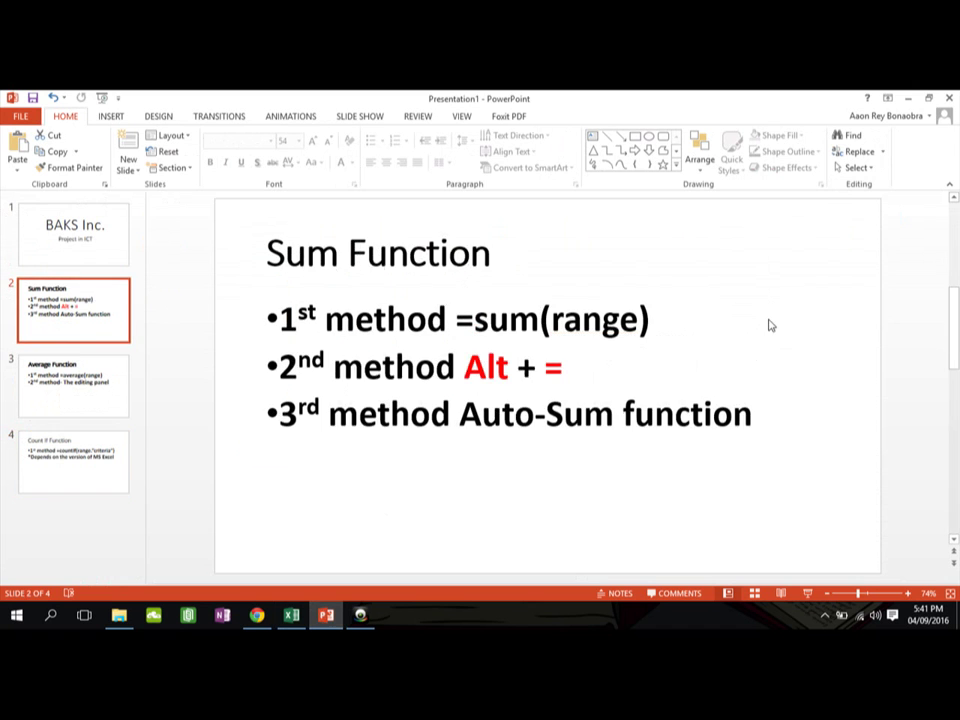
{"action": "left_click_drag", "start_coordinate": [656, 320], "coordinate": [475, 320]}
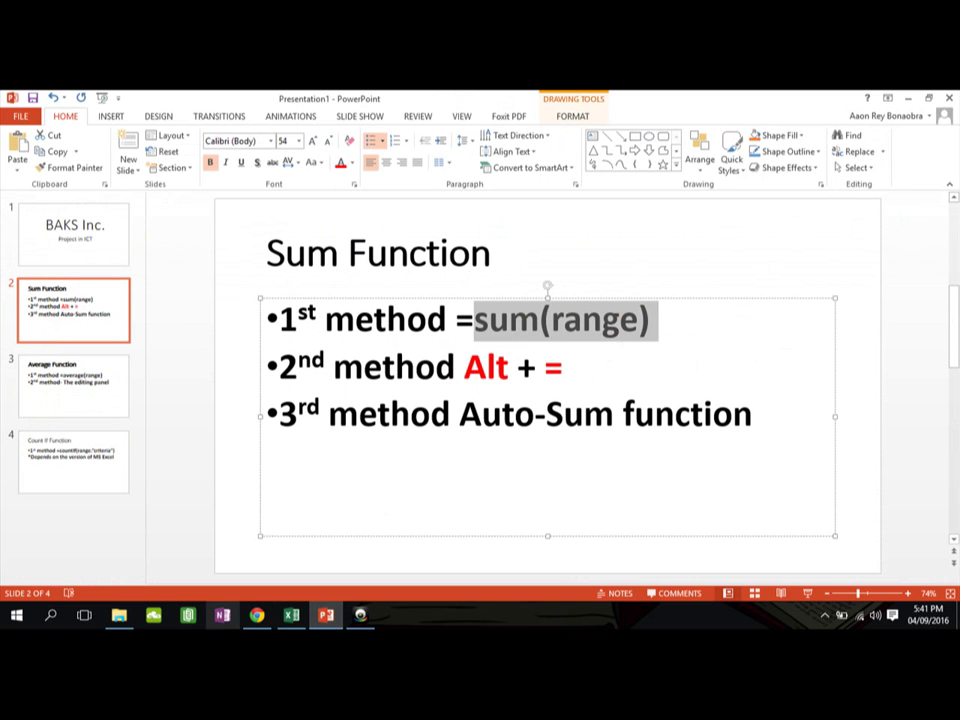
Return to Excel and begin the formula =sum( in cell C24.
{"action": "left_click", "coordinate": [292, 614]}
{"action": "type", "text": "="}
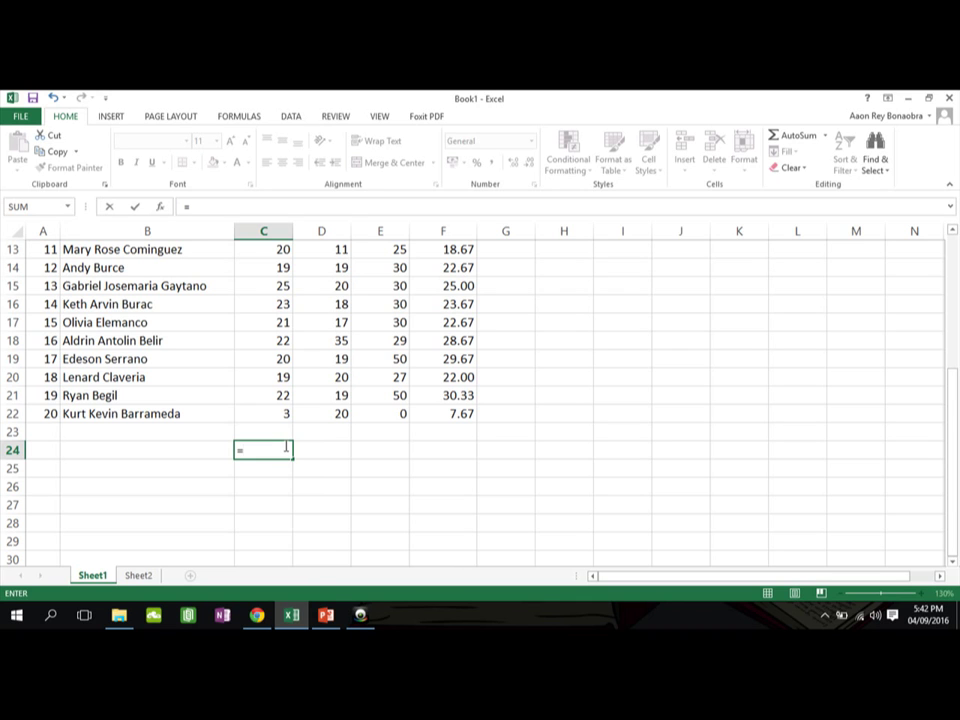
{"action": "type", "text": "sum"}
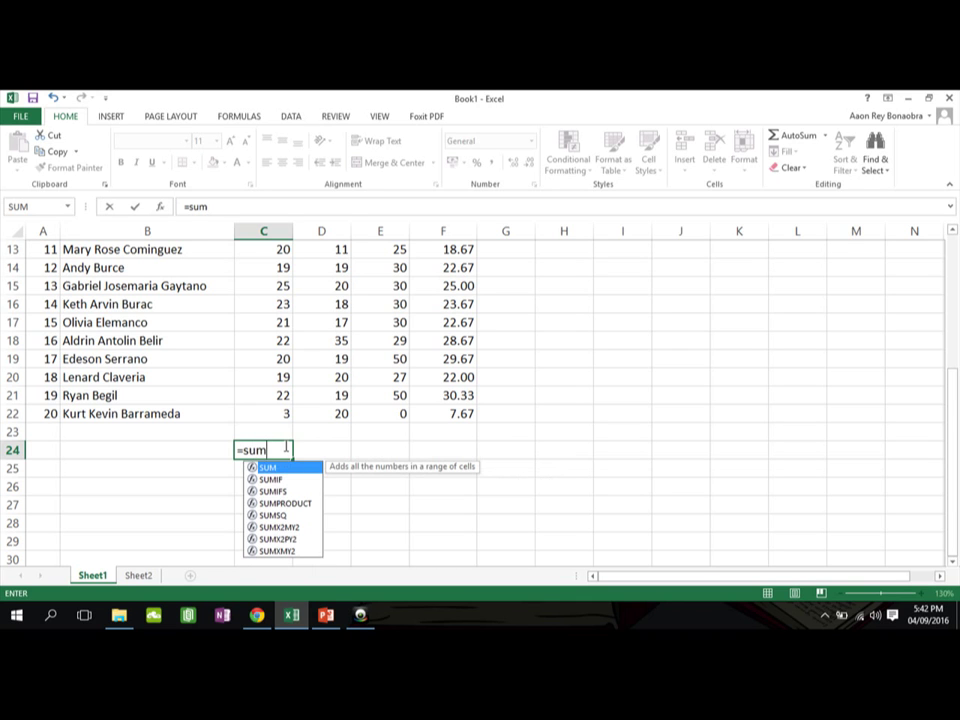
{"action": "type", "text": "("}
{"action": "key", "text": "BackSpace"}
{"action": "type", "text": "("}
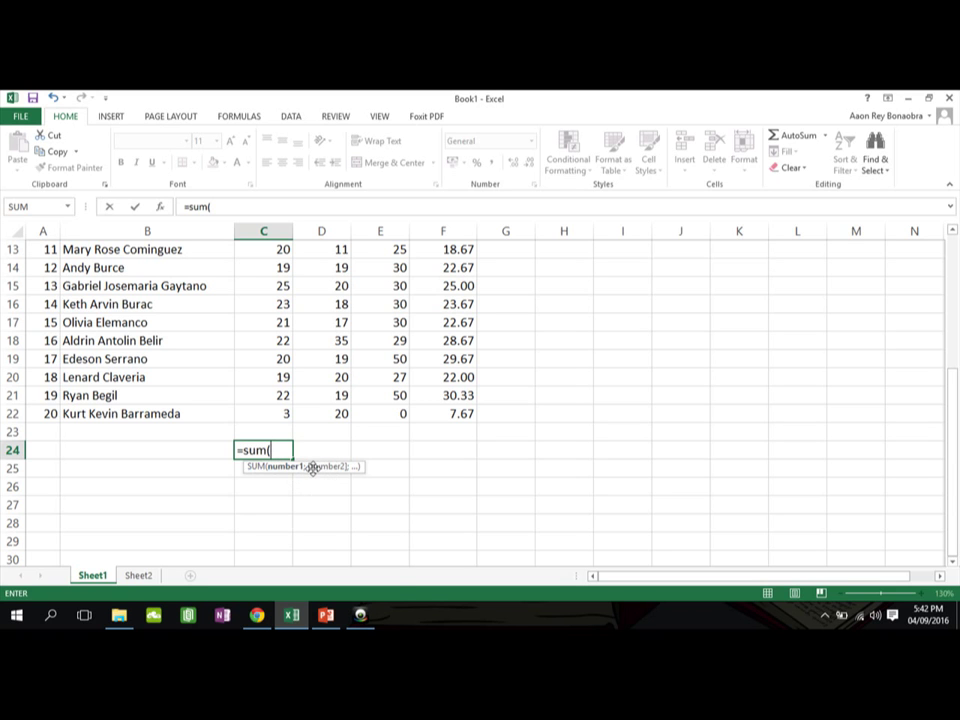
Try selecting empty ranges such as I7:I23 as the argument of the SUM formula.
{"action": "scroll", "coordinate": [281, 336], "scroll_direction": "up", "scroll_amount": 4}
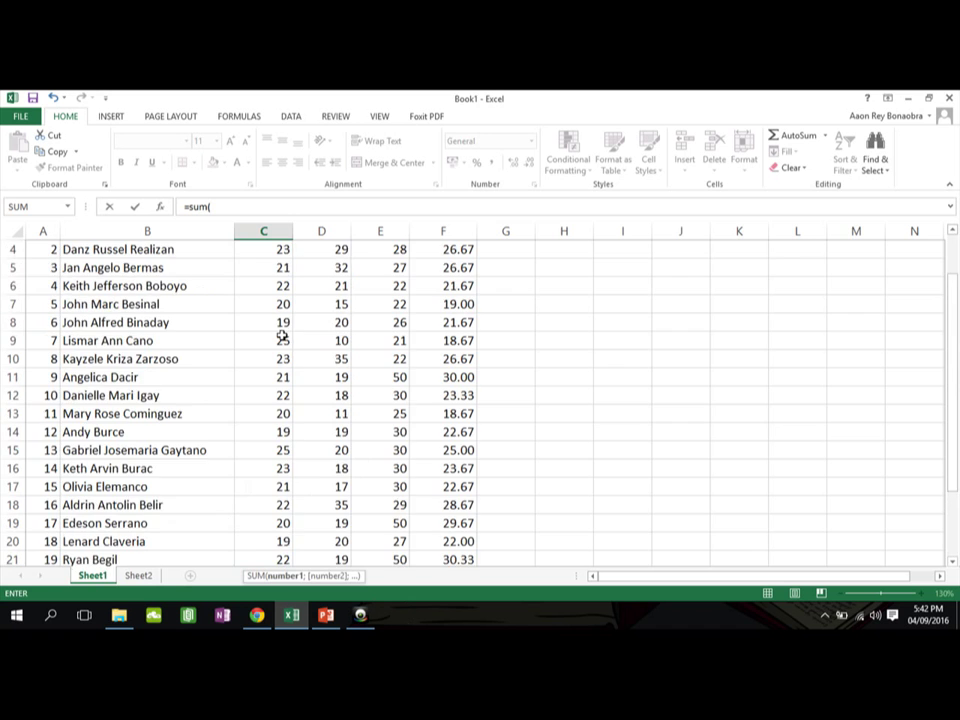
{"action": "left_click_drag", "start_coordinate": [275, 287], "coordinate": [268, 541]}
{"action": "left_click", "coordinate": [632, 321]}
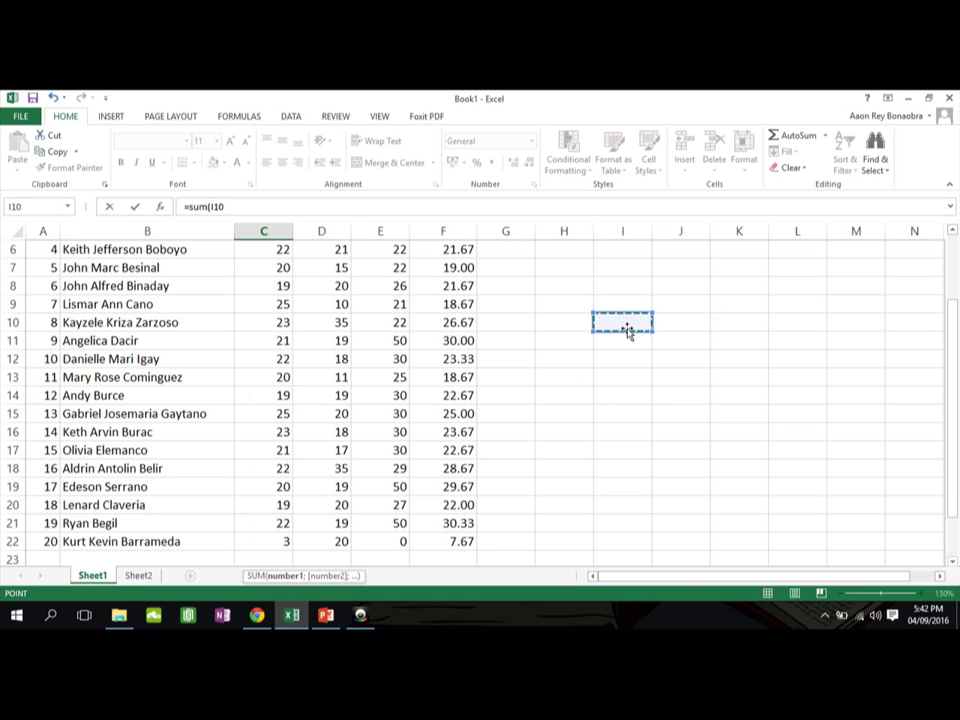
{"action": "left_click_drag", "start_coordinate": [626, 266], "coordinate": [615, 552]}
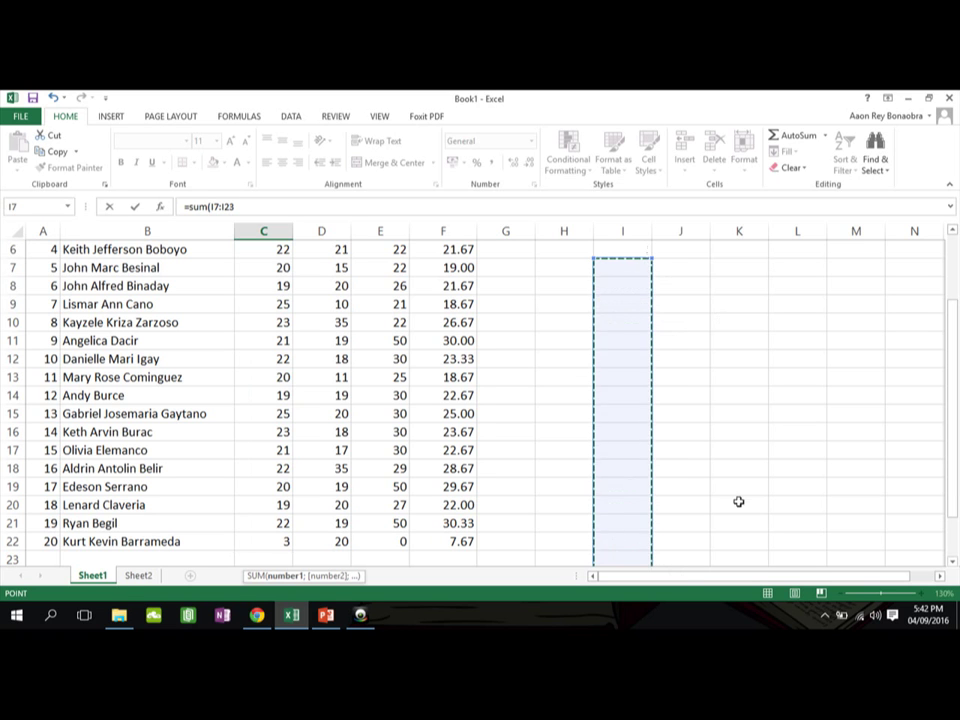
{"action": "left_click", "coordinate": [569, 436]}
Complete the SUM formula in C24 with the Quiz 1 scores C3:C22 as its range.
{"action": "scroll", "coordinate": [240, 400], "scroll_direction": "up", "scroll_amount": 2}
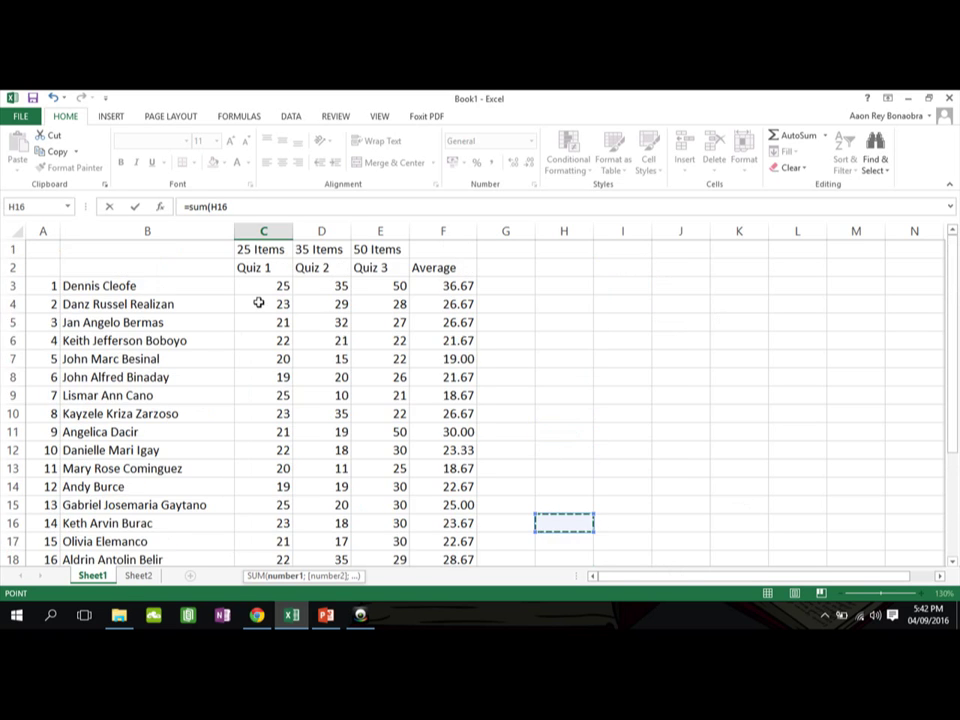
{"action": "left_click_drag", "start_coordinate": [262, 285], "coordinate": [266, 555]}
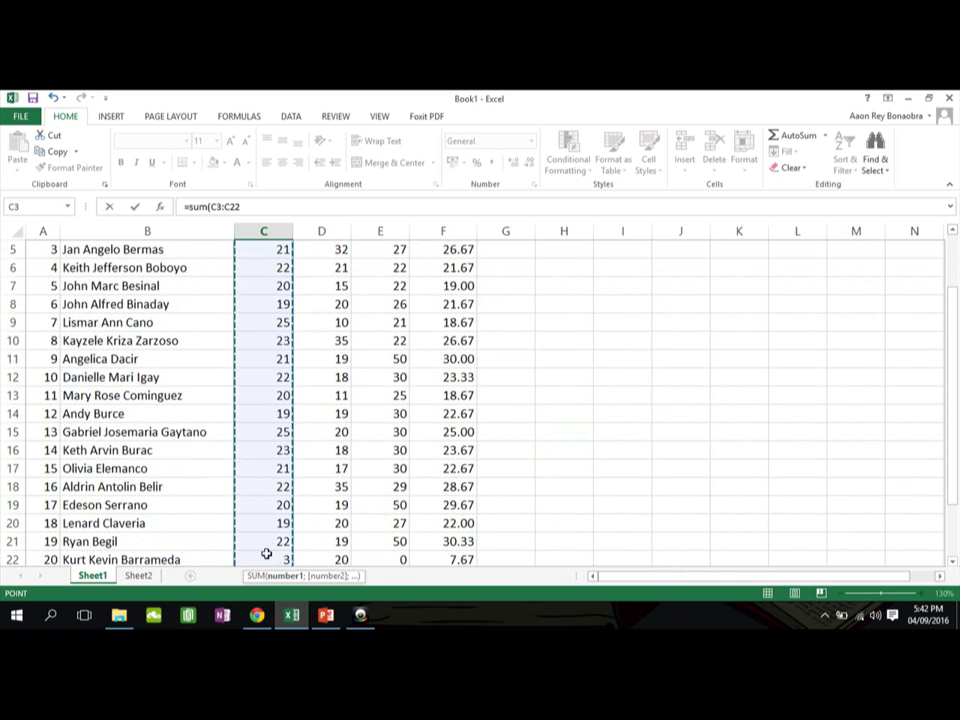
{"action": "scroll", "coordinate": [272, 538], "scroll_direction": "down", "scroll_amount": 5}
{"action": "scroll", "coordinate": [278, 521], "scroll_direction": "up", "scroll_amount": 1}
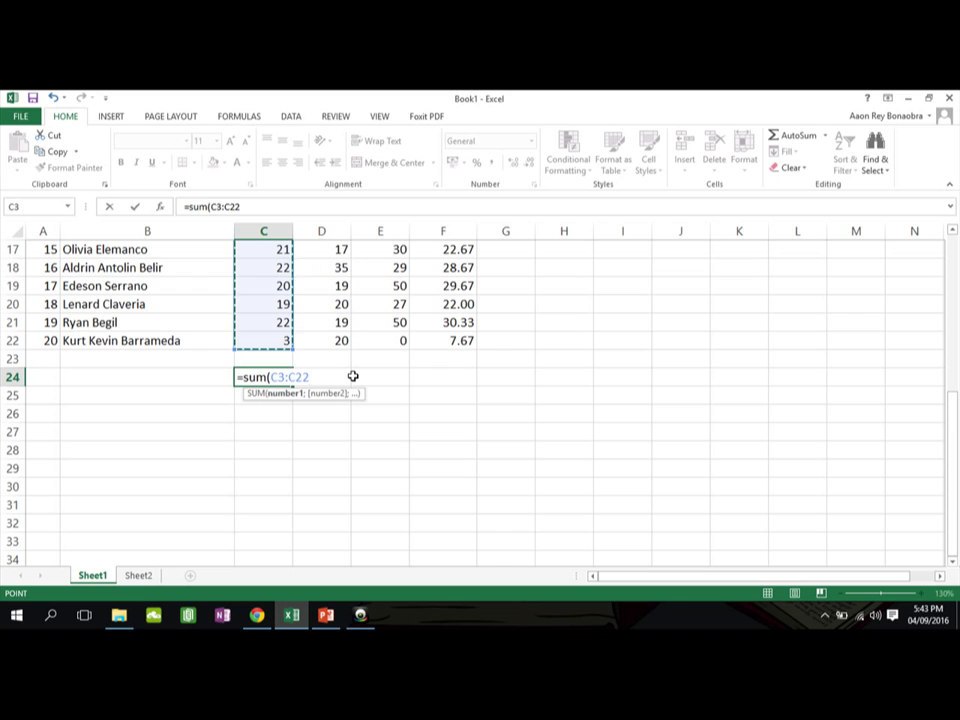
{"action": "type", "text": ")"}
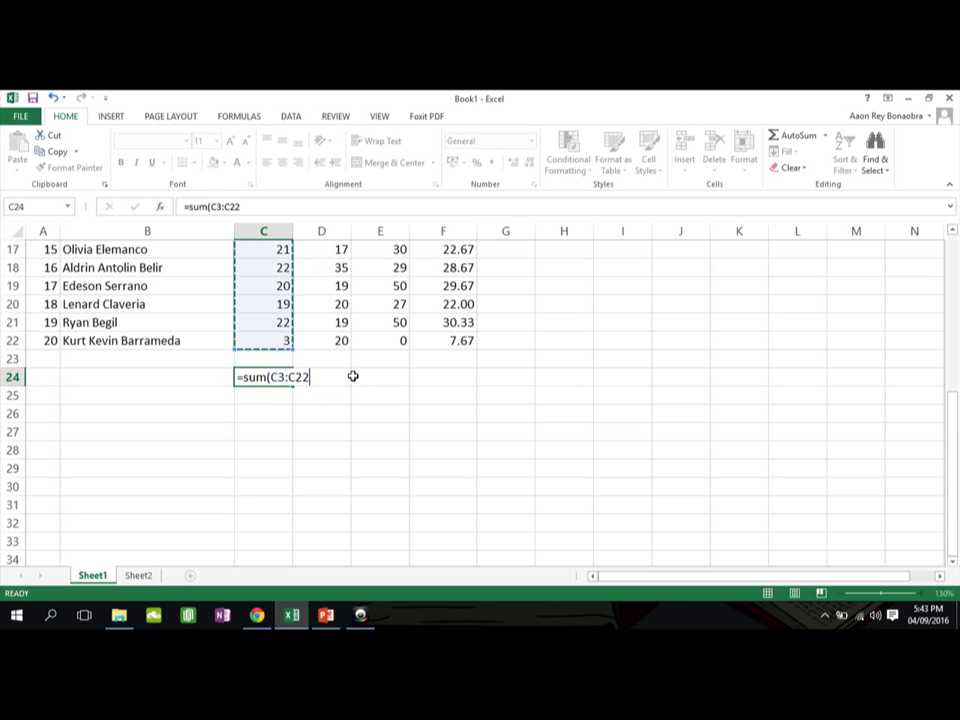
{"action": "key", "text": "Return"}
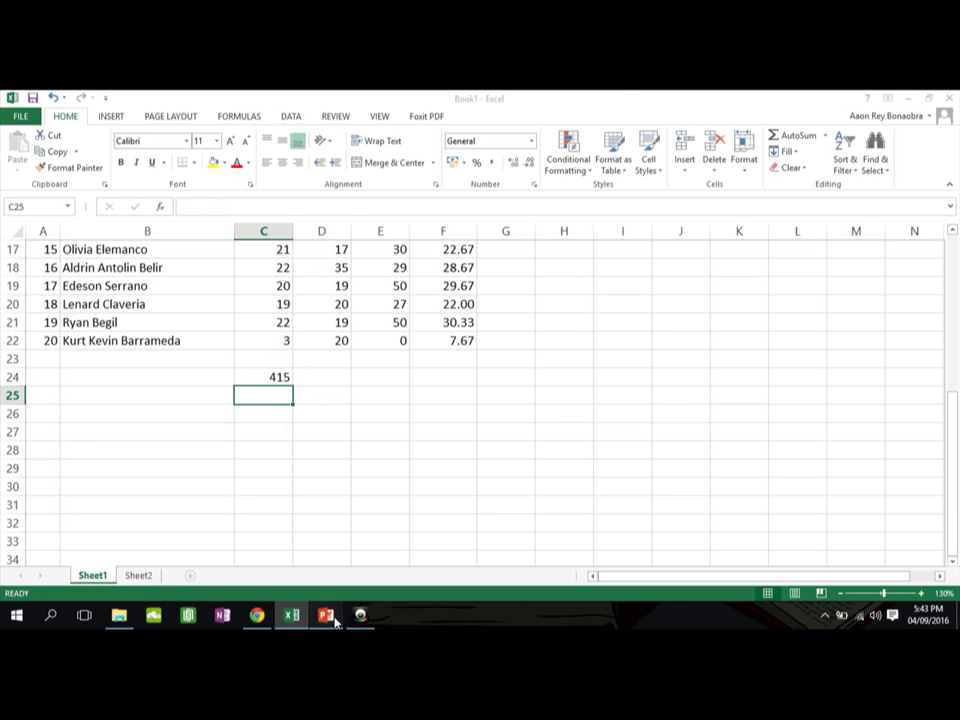
Switch to PowerPoint and highlight the second and third sum methods, Alt + = and Auto-Sum function, on the slide.
{"action": "left_click", "coordinate": [326, 614]}
{"action": "left_click_drag", "start_coordinate": [570, 366], "coordinate": [468, 377]}
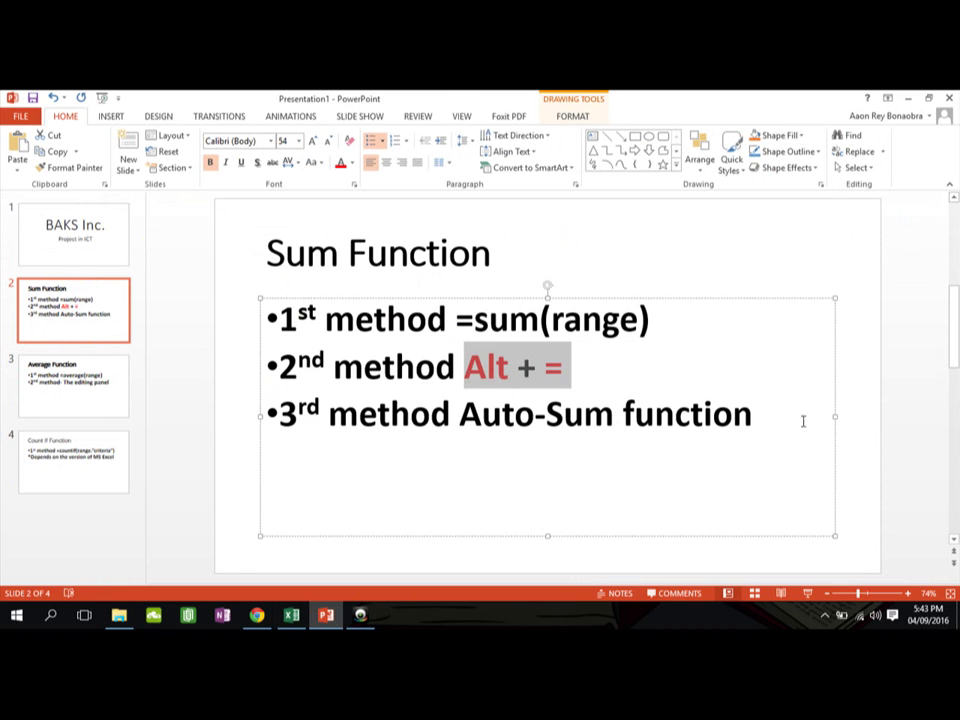
{"action": "left_click_drag", "start_coordinate": [733, 421], "coordinate": [460, 414]}
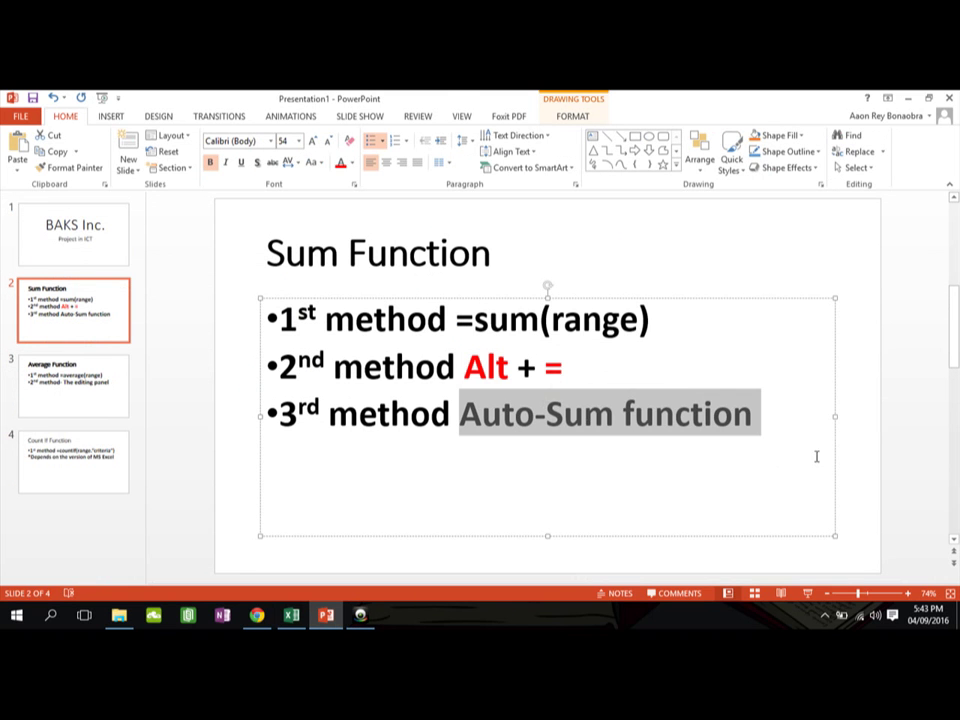
{"action": "left_click", "coordinate": [757, 487]}
{"action": "left_click_drag", "start_coordinate": [599, 366], "coordinate": [463, 368]}
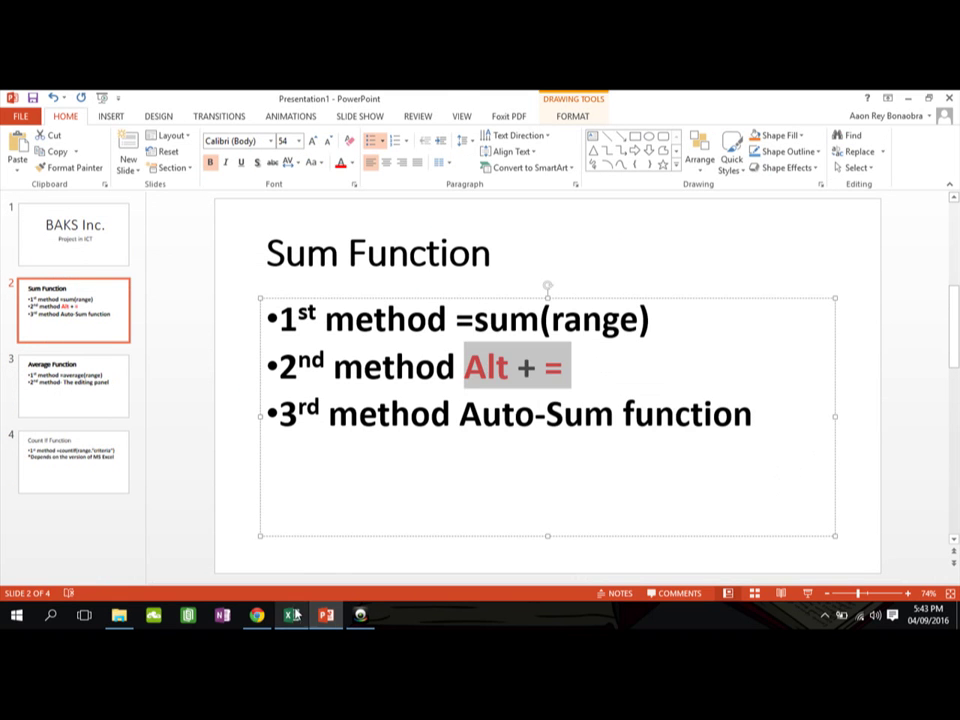
Return to Excel and insert an automatic sum of C3:C22 in cell C23 using the slide's second method.
{"action": "key", "text": "alt+Tab"}
{"action": "left_click", "coordinate": [274, 358]}
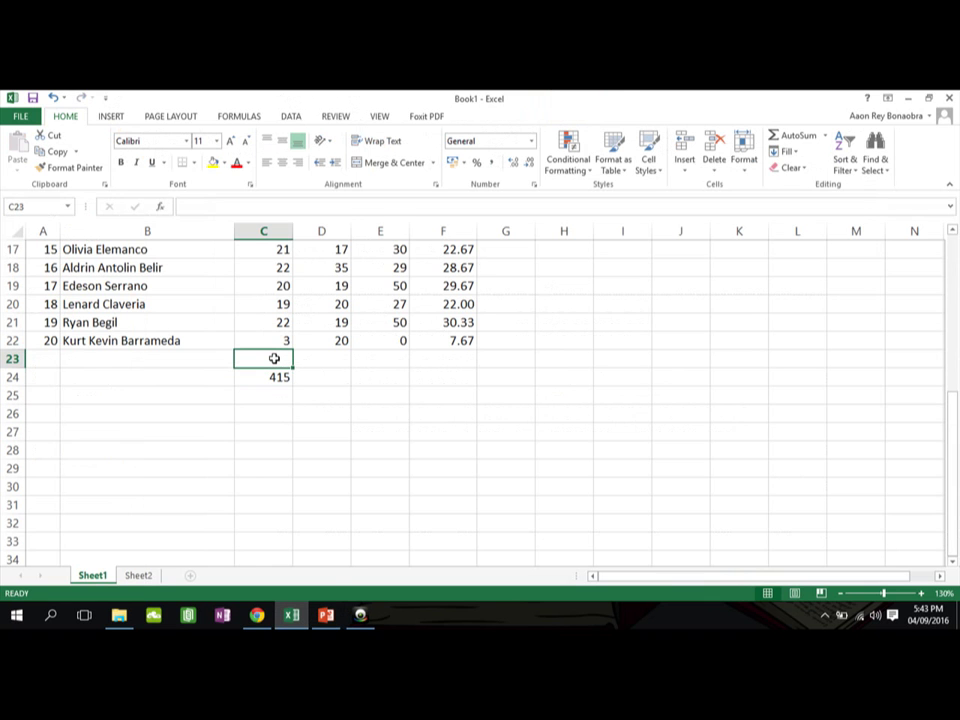
{"action": "left_click", "coordinate": [326, 614]}
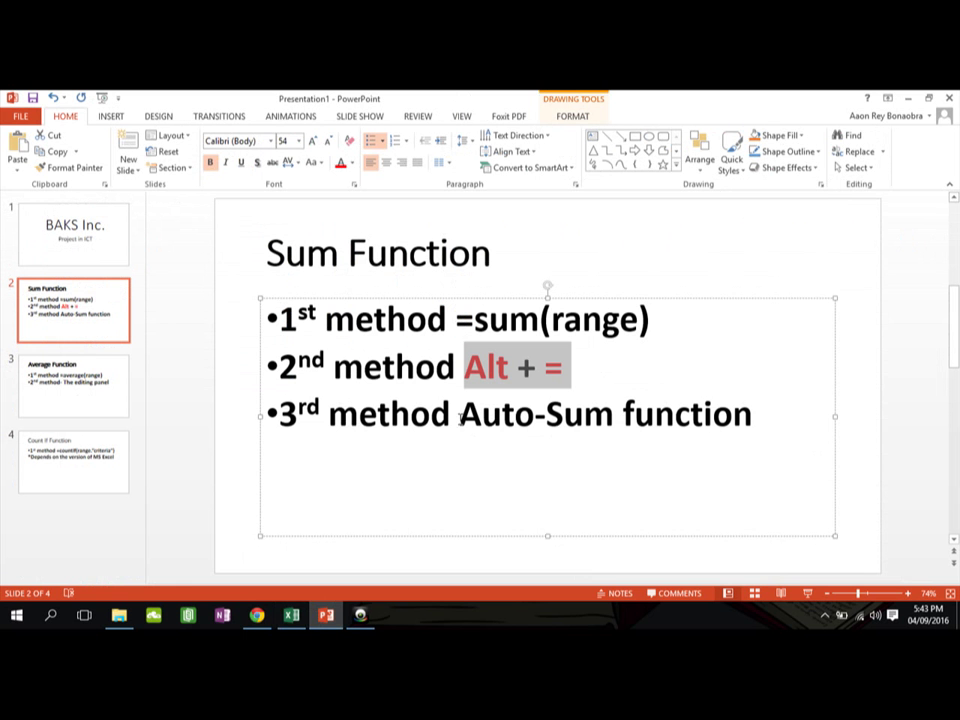
{"action": "left_click", "coordinate": [291, 614]}
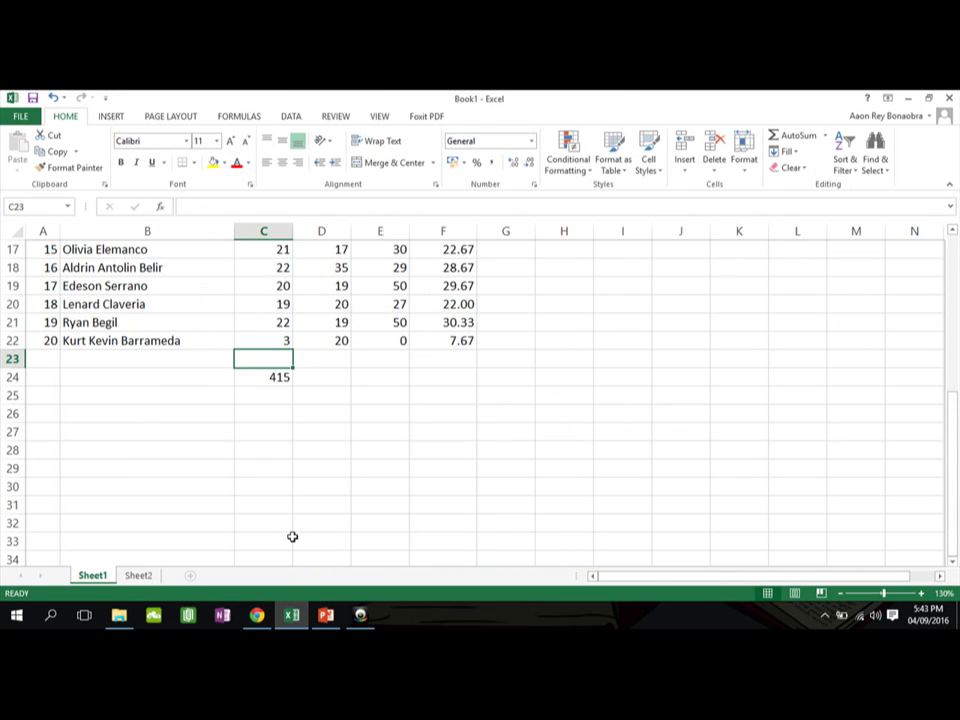
{"action": "key", "text": "alt+equal"}
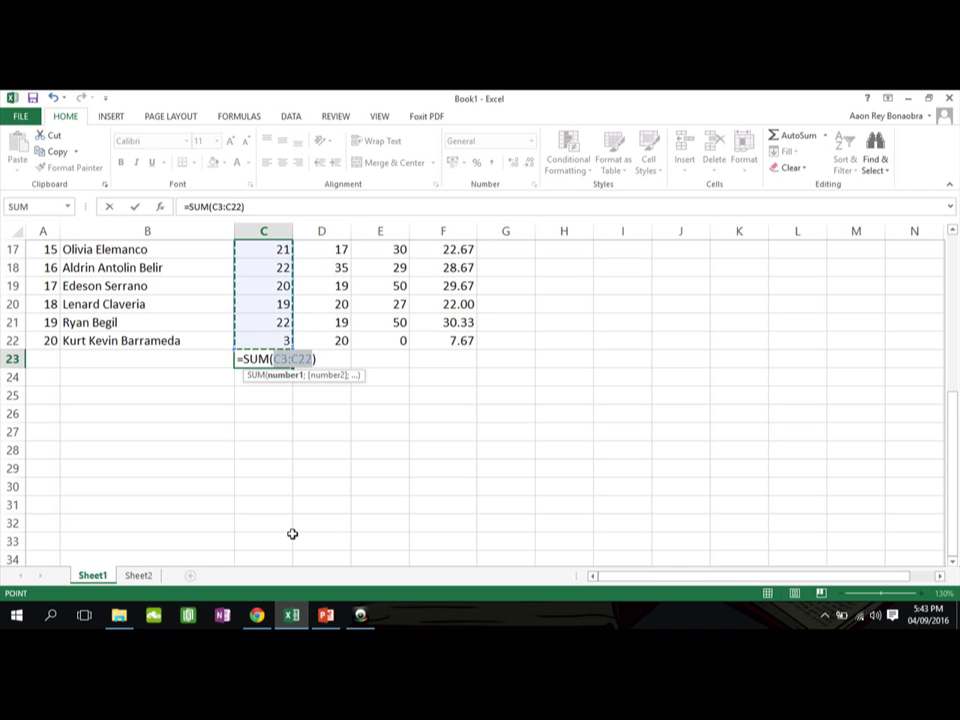
{"action": "key", "text": "Return"}
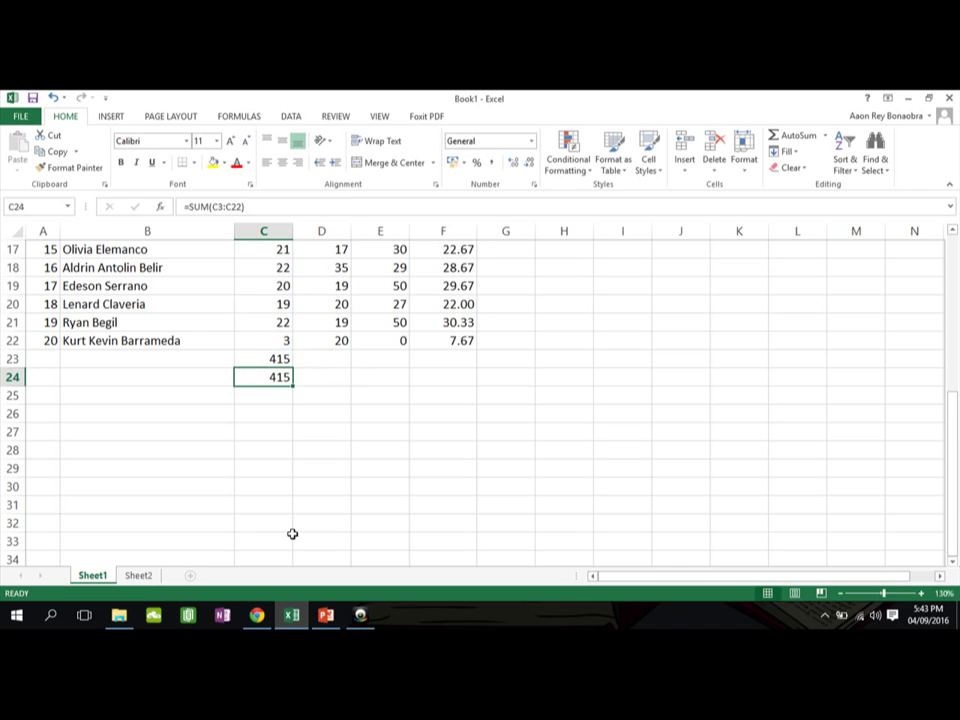
Clear cell C23, re-enter the sum of C3:C22 there with AutoSum, and compare it with the total in C24.
{"action": "left_click", "coordinate": [281, 359]}
{"action": "left_click", "coordinate": [278, 393]}
{"action": "left_click", "coordinate": [281, 374]}
{"action": "left_click", "coordinate": [283, 360]}
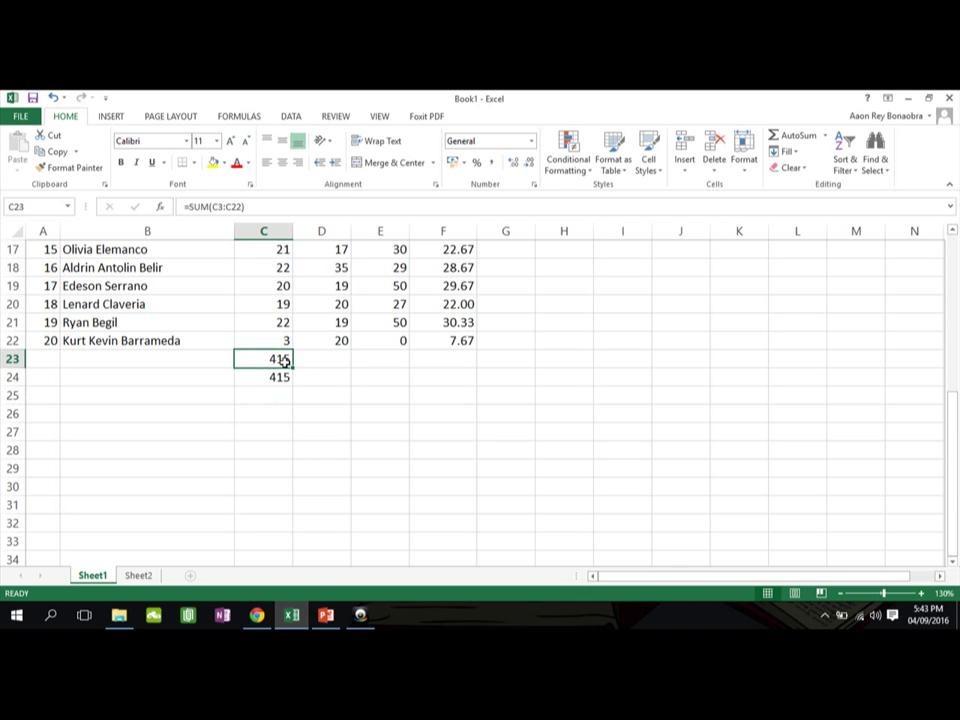
{"action": "double_click", "coordinate": [284, 360]}
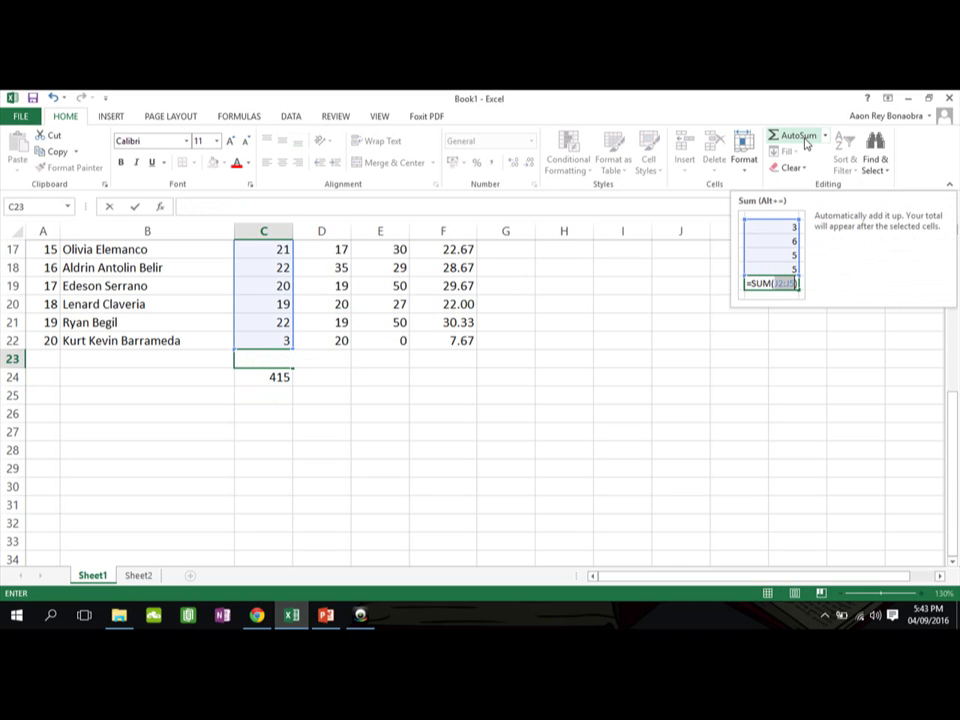
{"action": "left_click", "coordinate": [260, 359]}
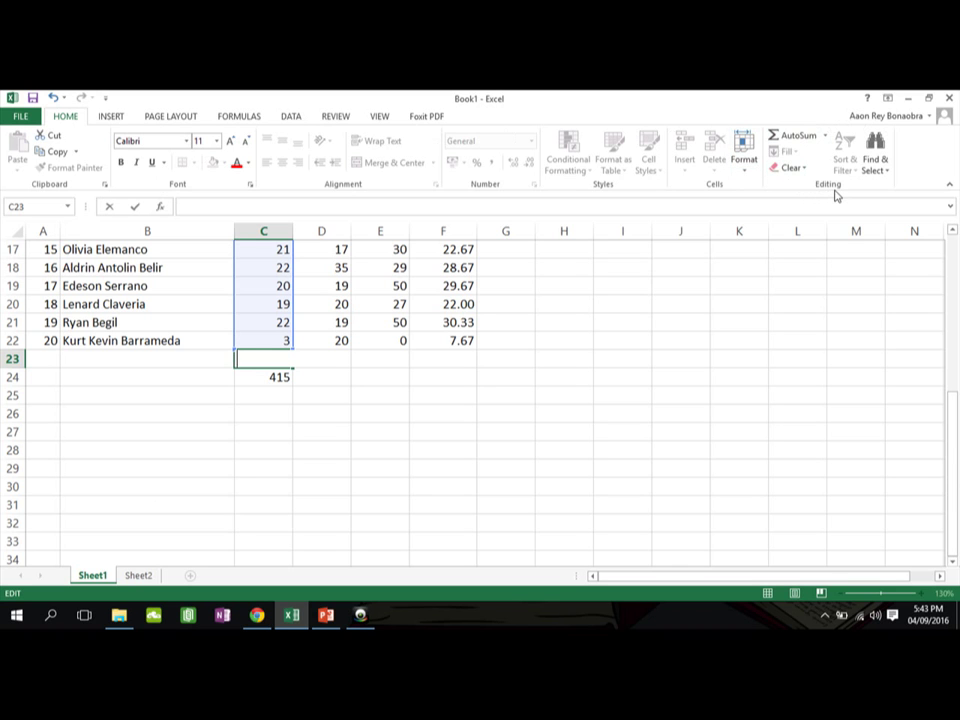
{"action": "left_click", "coordinate": [785, 140]}
{"action": "left_click", "coordinate": [785, 140]}
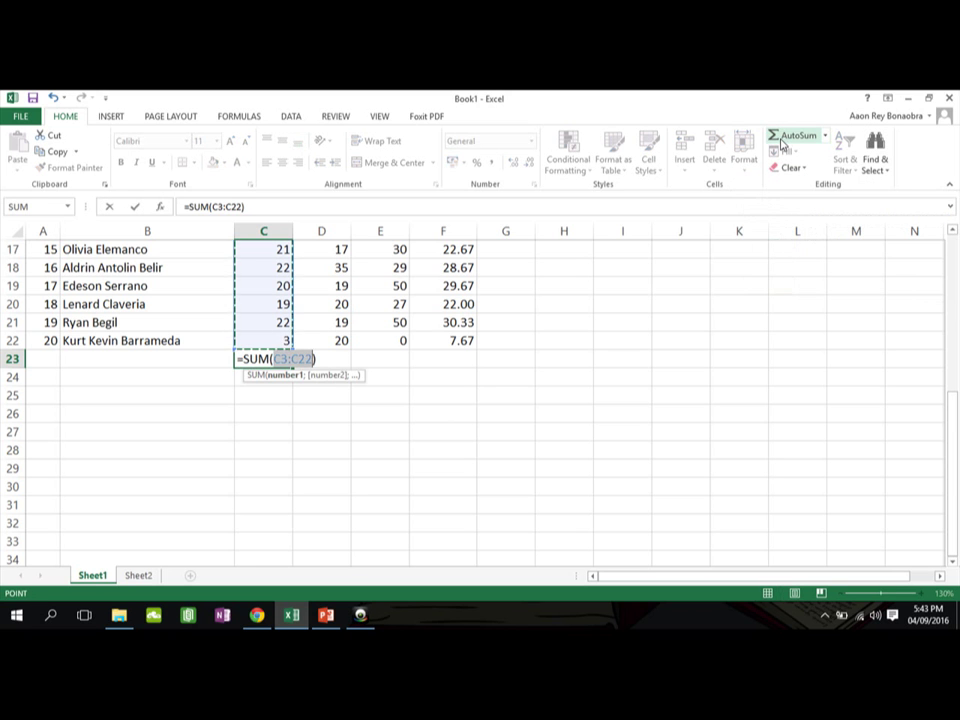
{"action": "key", "text": "Return"}
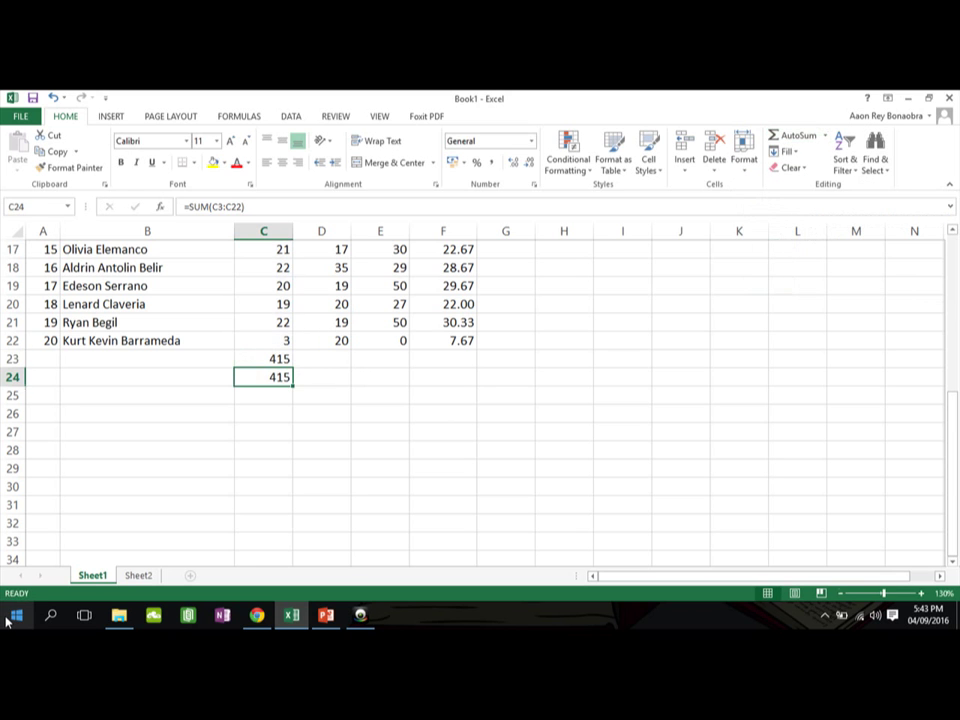
{"action": "left_click_drag", "start_coordinate": [260, 358], "coordinate": [267, 381]}
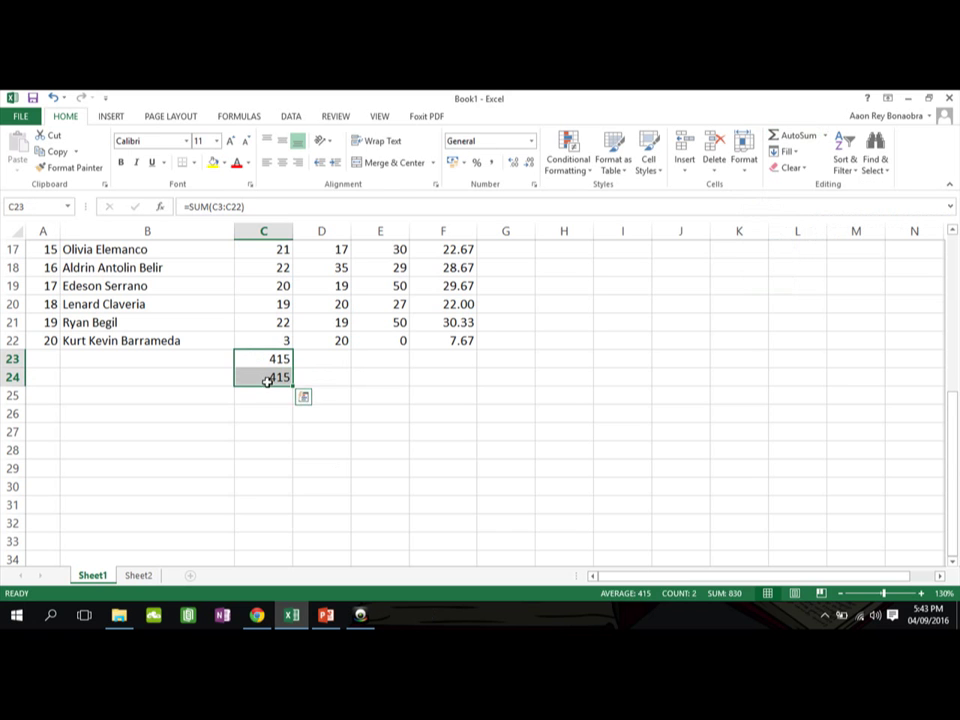
{"action": "left_click", "coordinate": [253, 450]}
{"action": "left_click", "coordinate": [285, 362]}
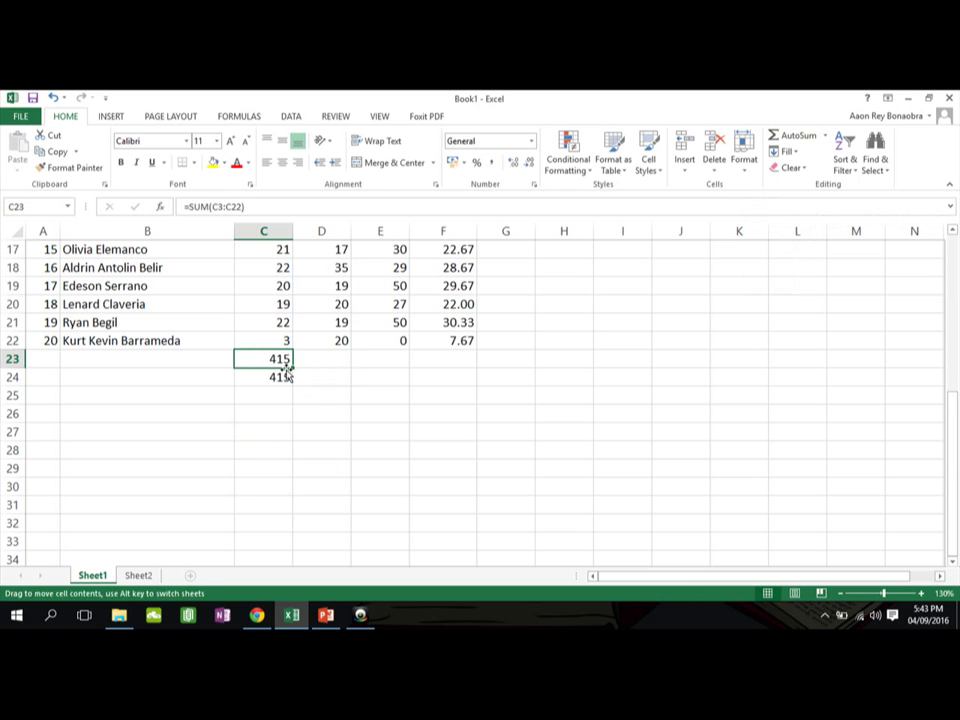
Clear the average formulas row by row from F3 down the Average column.
{"action": "scroll", "coordinate": [340, 390], "scroll_direction": "up", "scroll_amount": 5}
{"action": "left_click", "coordinate": [453, 287]}
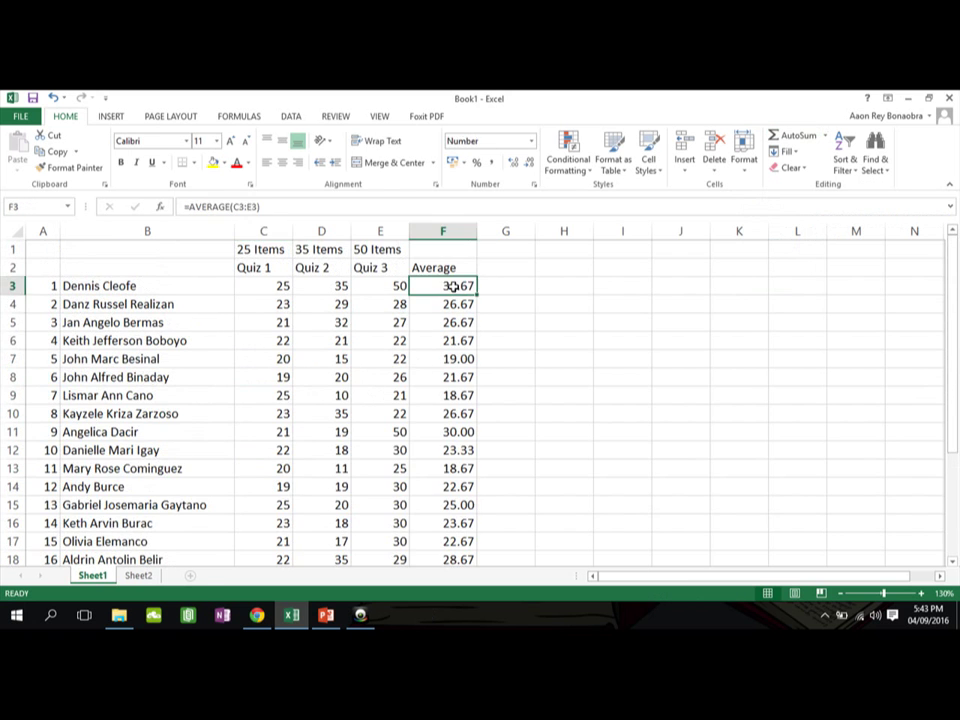
{"action": "key", "text": "Down"}
{"action": "key", "text": "BackSpace"}
{"action": "key", "text": "Down"}
{"action": "key", "text": "BackSpace"}
{"action": "key", "text": "Down"}
{"action": "key", "text": "BackSpace"}
{"action": "key", "text": "Down"}
{"action": "key", "text": "BackSpace"}
{"action": "key", "text": "Down"}
{"action": "key", "text": "BackSpace"}
{"action": "key", "text": "Down"}
{"action": "key", "text": "BackSpace"}
{"action": "key", "text": "Down"}
{"action": "key", "text": "BackSpace"}
{"action": "key", "text": "Down"}
{"action": "key", "text": "BackSpace"}
{"action": "key", "text": "Down"}
{"action": "key", "text": "BackSpace"}
{"action": "key", "text": "Down"}
{"action": "key", "text": "BackSpace"}
{"action": "key", "text": "Down"}
{"action": "key", "text": "BackSpace"}
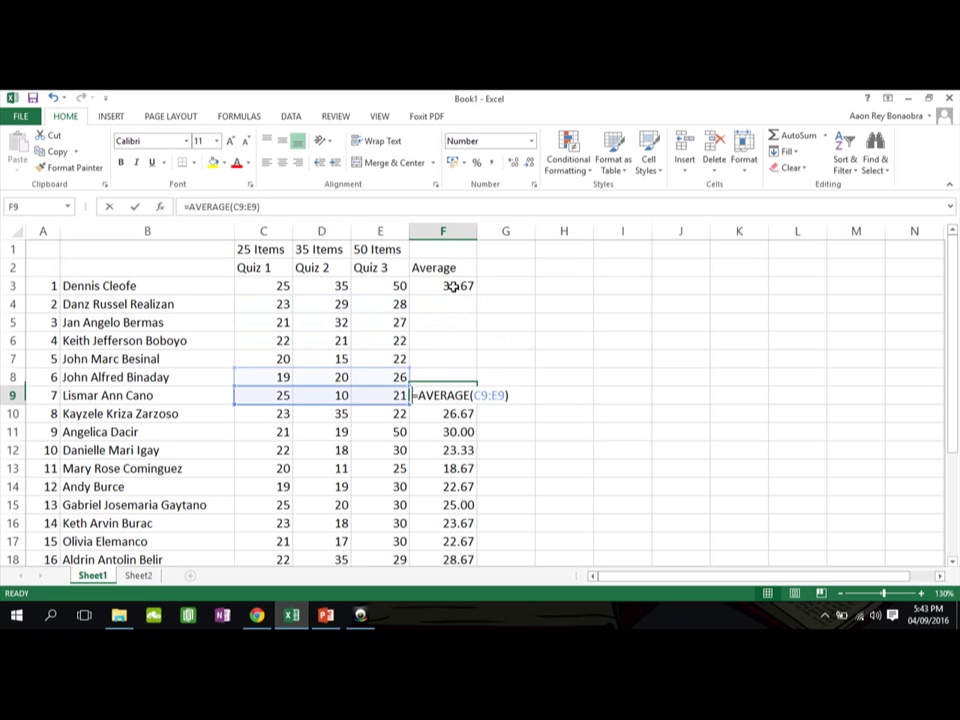
{"action": "key", "text": "Down"}
{"action": "key", "text": "BackSpace"}
{"action": "key", "text": "Down"}
{"action": "key", "text": "BackSpace"}
{"action": "key", "text": "Down"}
{"action": "key", "text": "BackSpace"}
{"action": "key", "text": "Down"}
{"action": "key", "text": "BackSpace"}
{"action": "key", "text": "Down"}
{"action": "key", "text": "BackSpace"}
{"action": "key", "text": "Down"}
{"action": "key", "text": "BackSpace"}
{"action": "key", "text": "Down"}
{"action": "key", "text": "BackSpace"}
{"action": "key", "text": "Down"}
{"action": "key", "text": "BackSpace"}
{"action": "key", "text": "Down"}
{"action": "key", "text": "Down"}
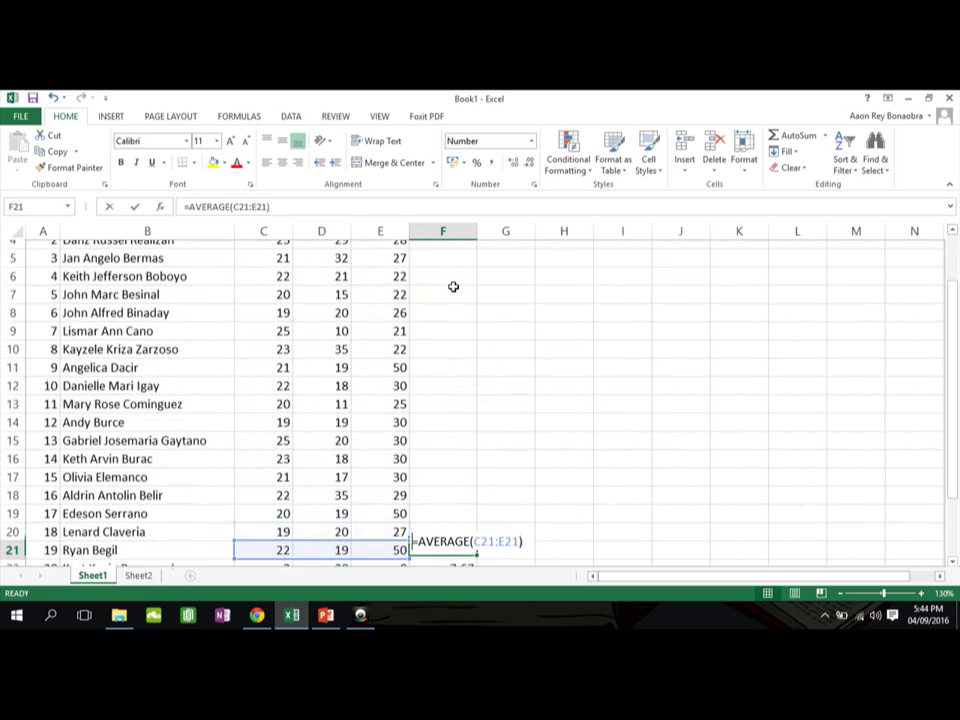
{"action": "scroll", "coordinate": [453, 287], "scroll_direction": "up", "scroll_amount": 3}
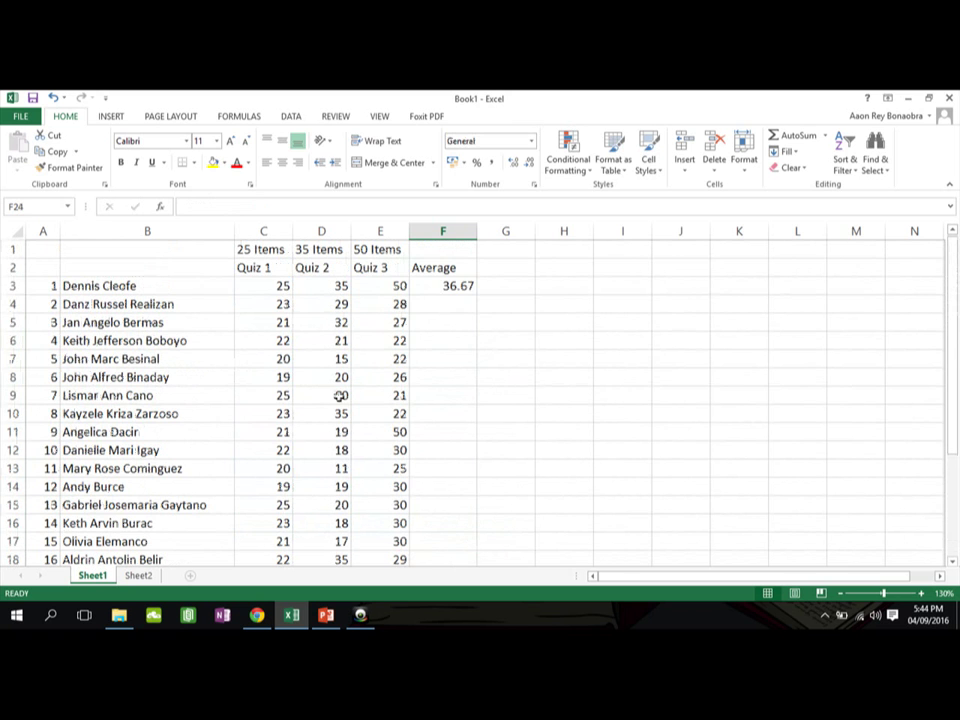
{"action": "left_click", "coordinate": [437, 285]}
{"action": "key", "text": "BackSpace"}
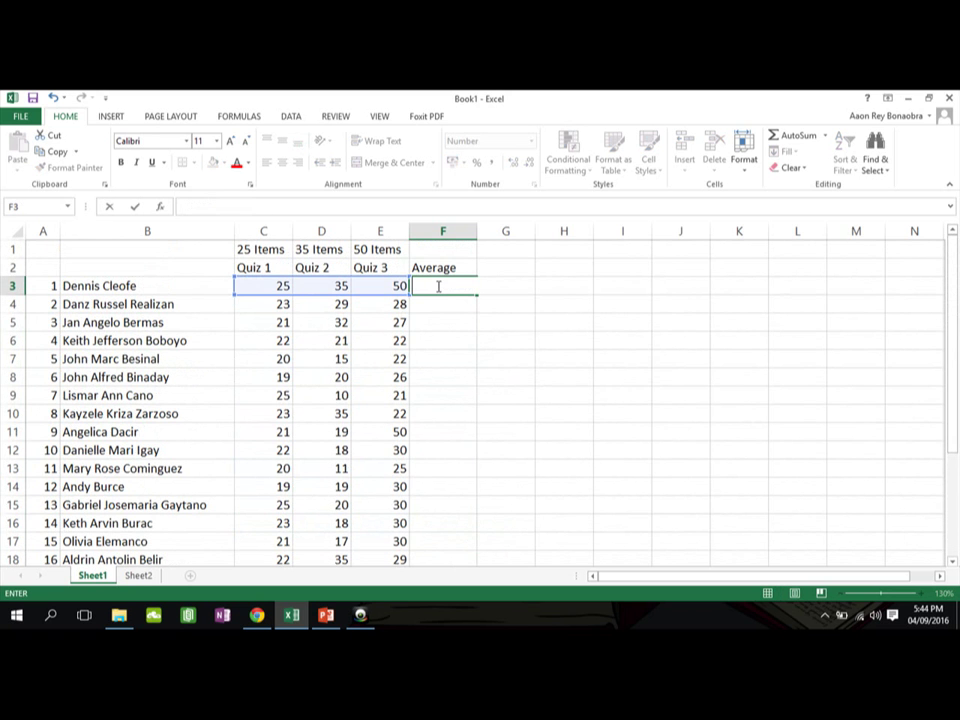
Switch to PowerPoint, open the Average Function slide and highlight its two methods, average(range) and The editing panel.
{"action": "left_click", "coordinate": [326, 614]}
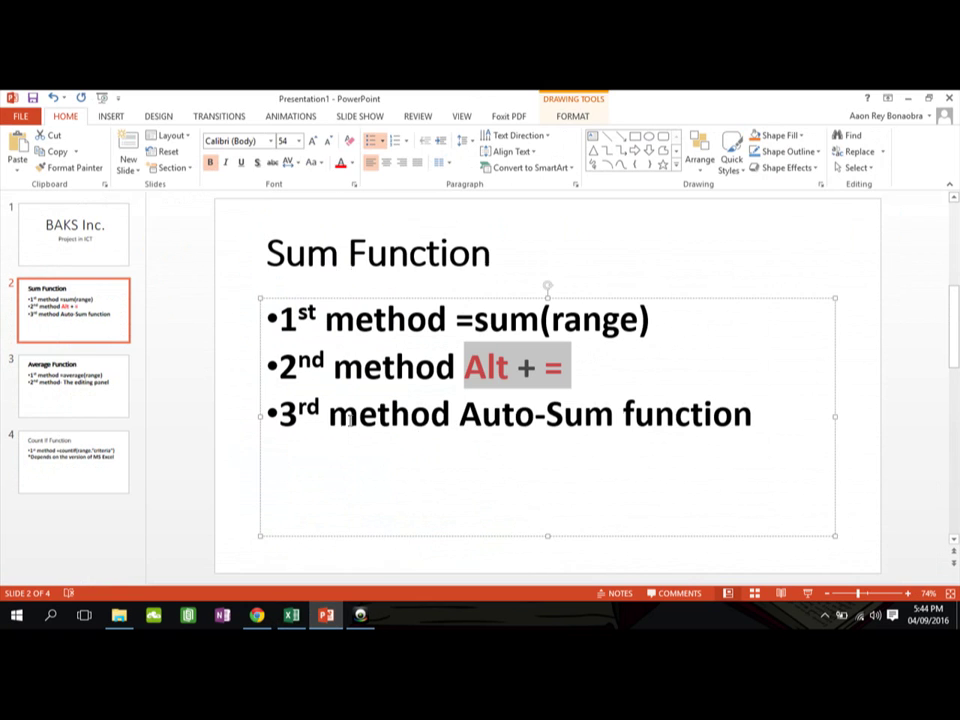
{"action": "left_click", "coordinate": [68, 381]}
{"action": "left_click_drag", "start_coordinate": [713, 318], "coordinate": [475, 318]}
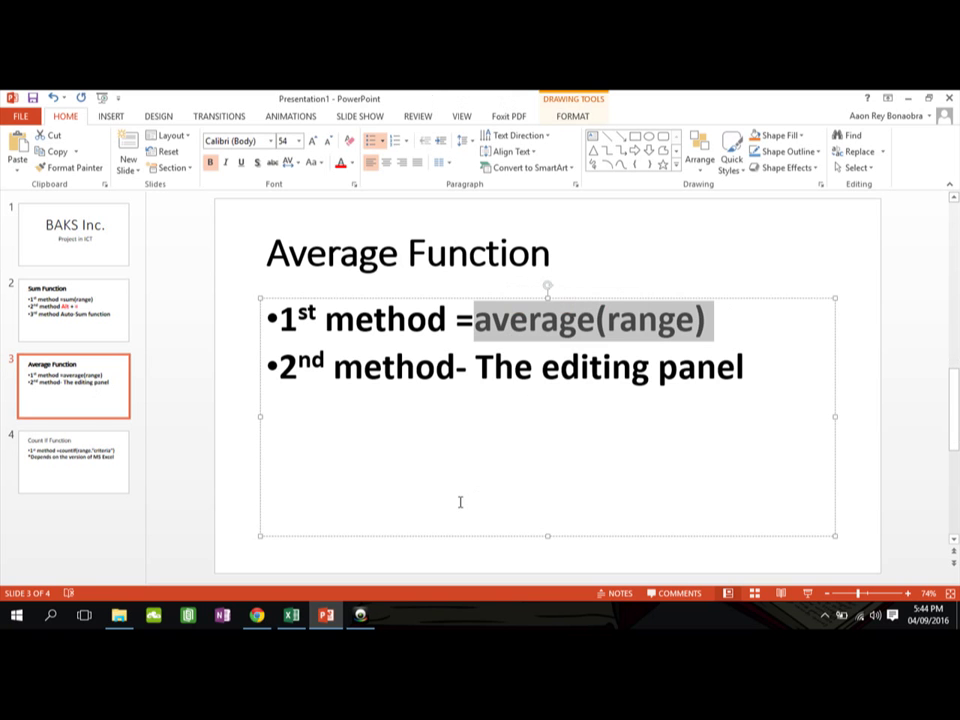
{"action": "left_click_drag", "start_coordinate": [740, 370], "coordinate": [476, 368]}
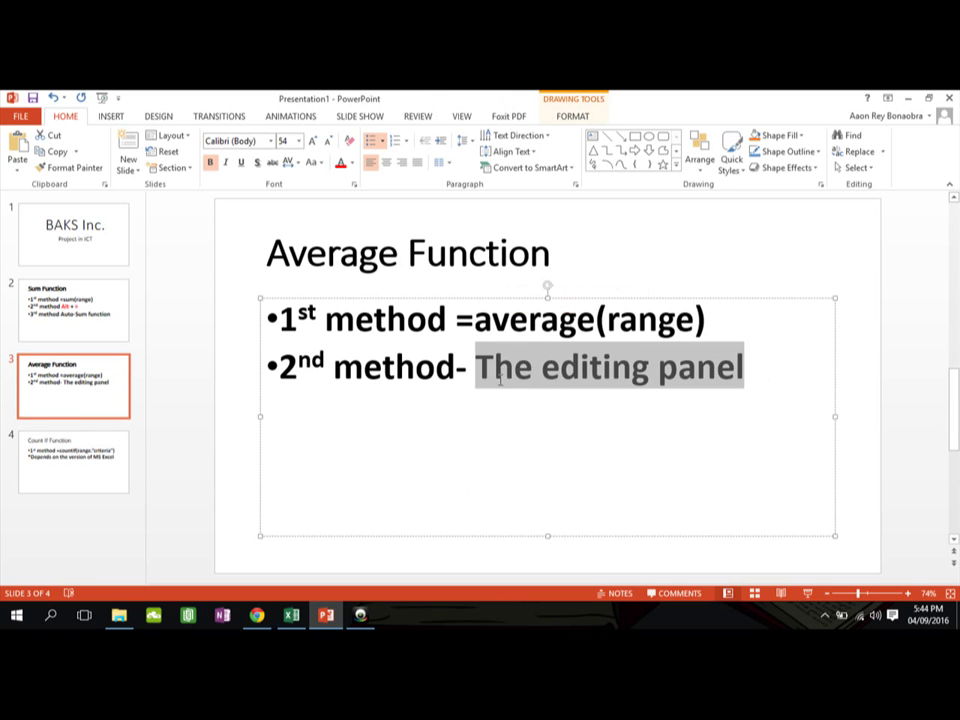
{"action": "left_click", "coordinate": [712, 320]}
Return to Excel and enter the formula =average(C3:E3) in cell F3 for the first student's quiz scores.
{"action": "left_click", "coordinate": [292, 614]}
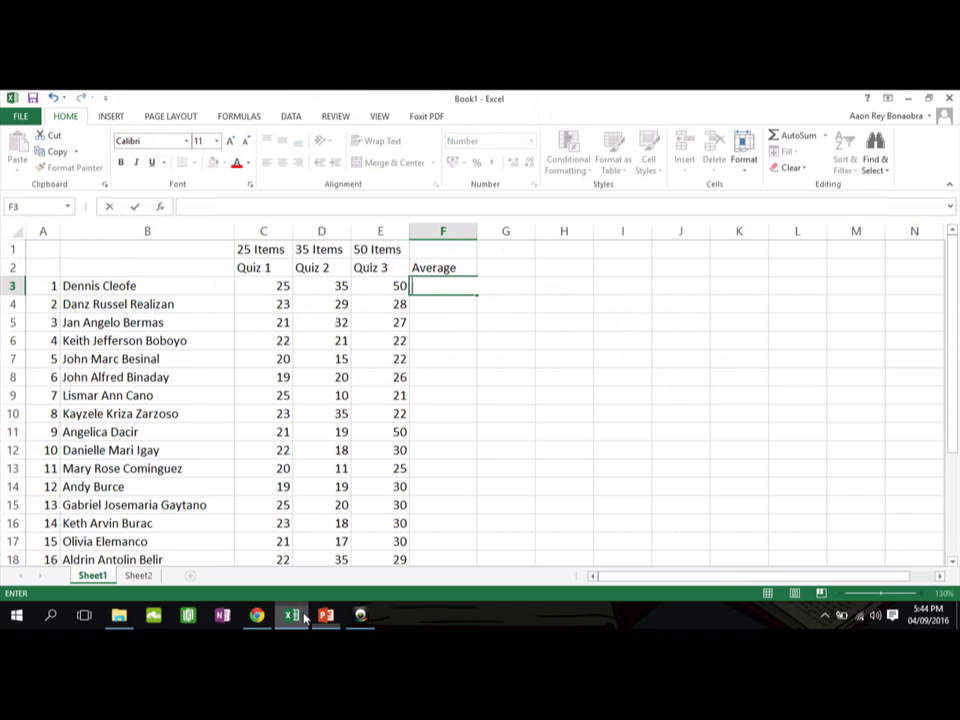
{"action": "type", "text": "="}
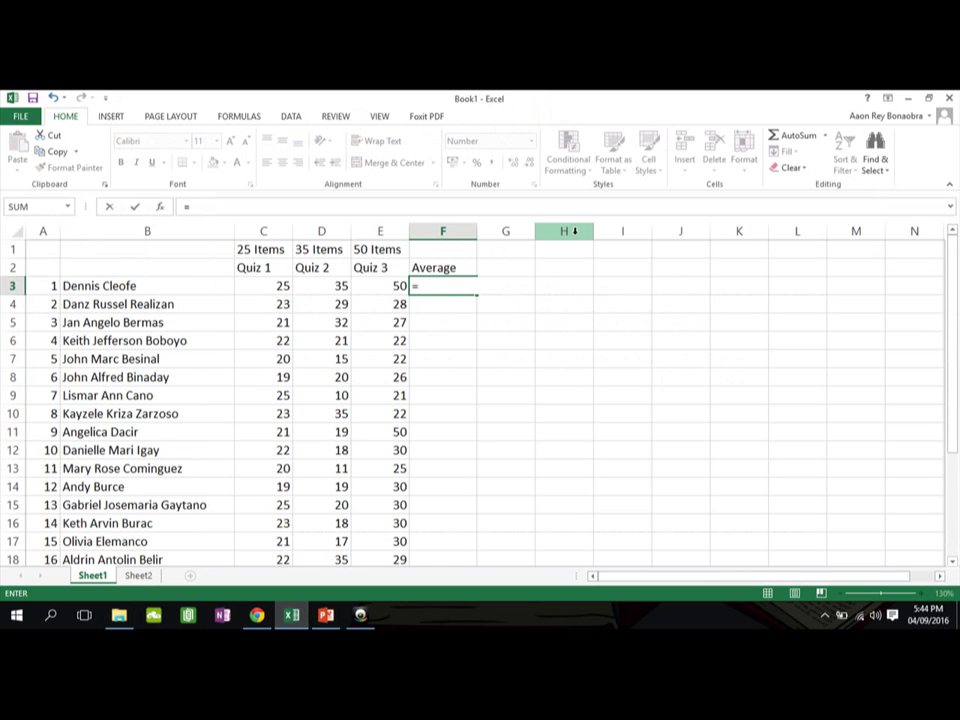
{"action": "type", "text": "a"}
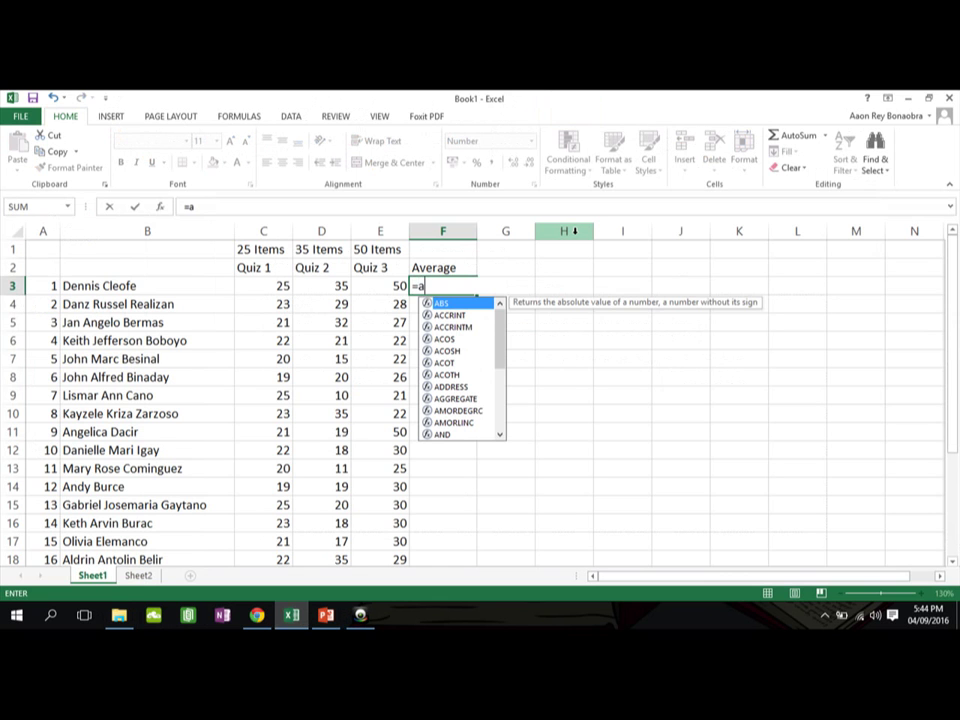
{"action": "type", "text": "verage"}
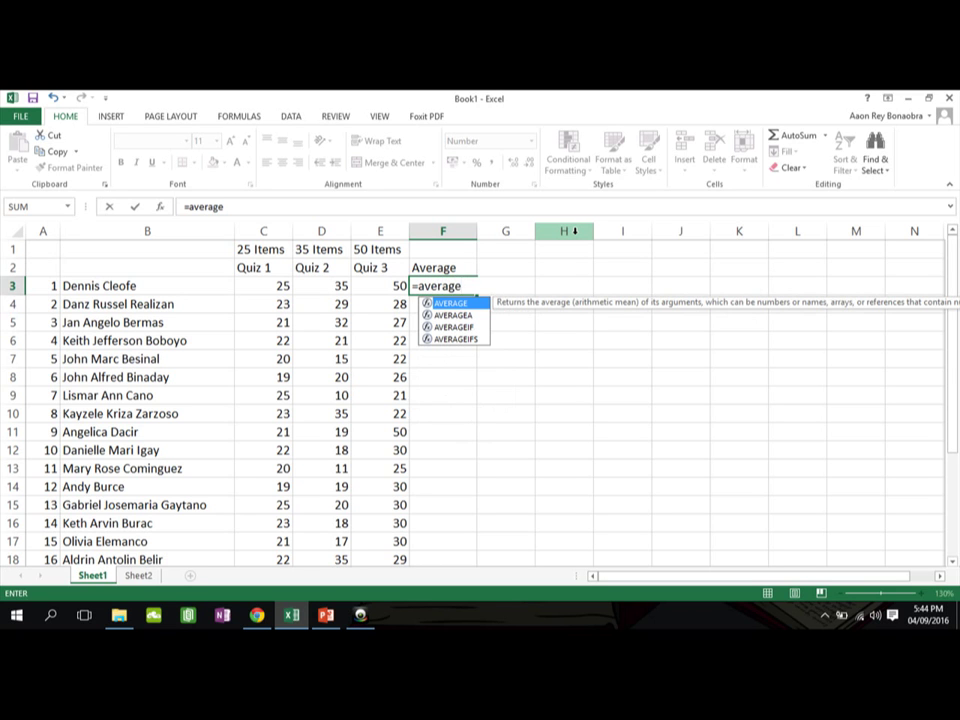
{"action": "type", "text": "("}
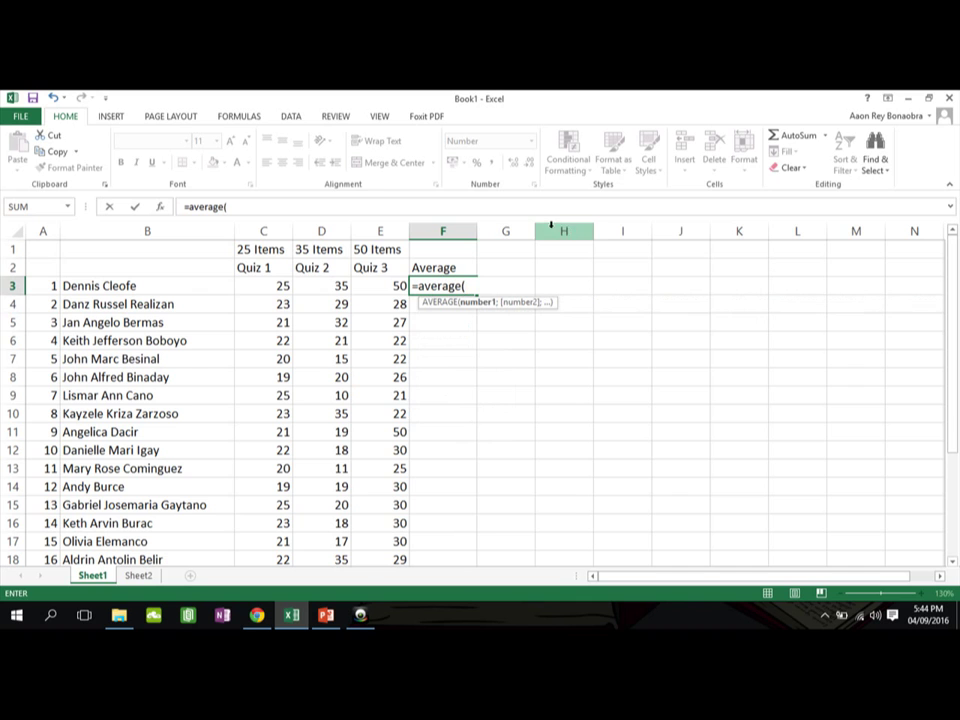
{"action": "left_click", "coordinate": [279, 296]}
{"action": "left_click", "coordinate": [281, 286]}
{"action": "left_click_drag", "start_coordinate": [281, 286], "coordinate": [396, 285]}
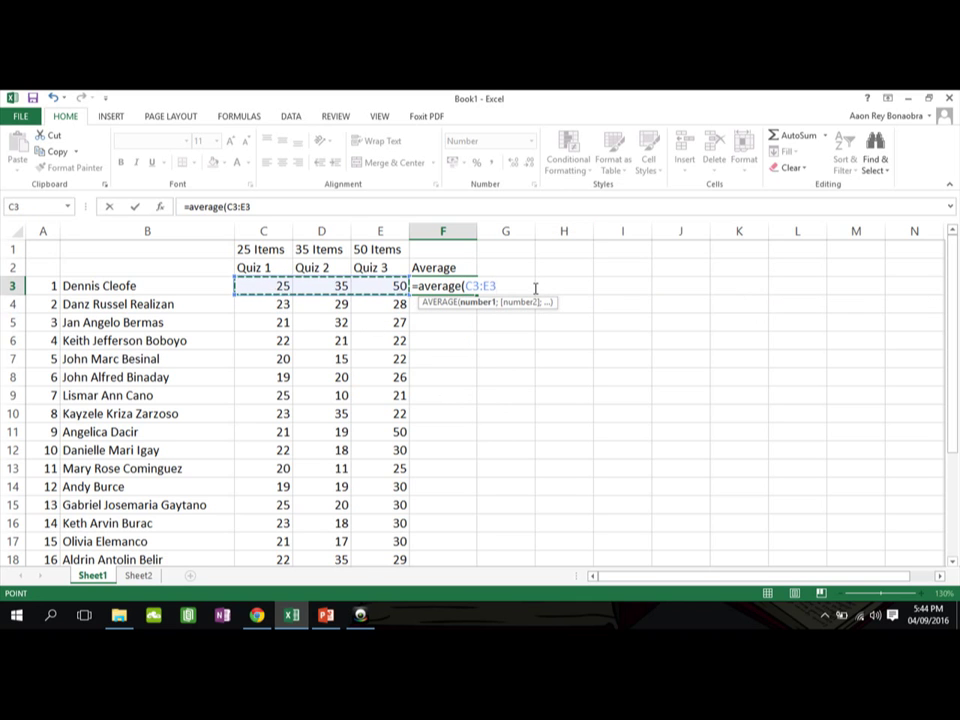
{"action": "key", "text": "Return"}
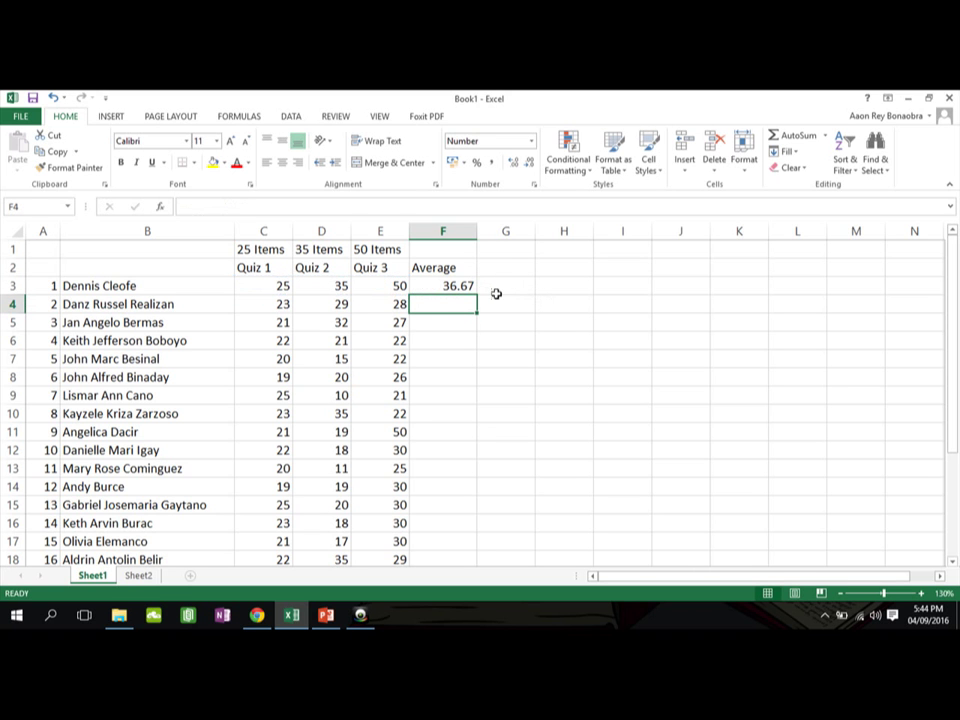
Switch to PowerPoint to point out the second average method, The editing panel, and return to the Excel sheet.
{"action": "left_click", "coordinate": [326, 615]}
{"action": "left_click_drag", "start_coordinate": [745, 376], "coordinate": [463, 392]}
{"action": "left_click", "coordinate": [456, 388]}
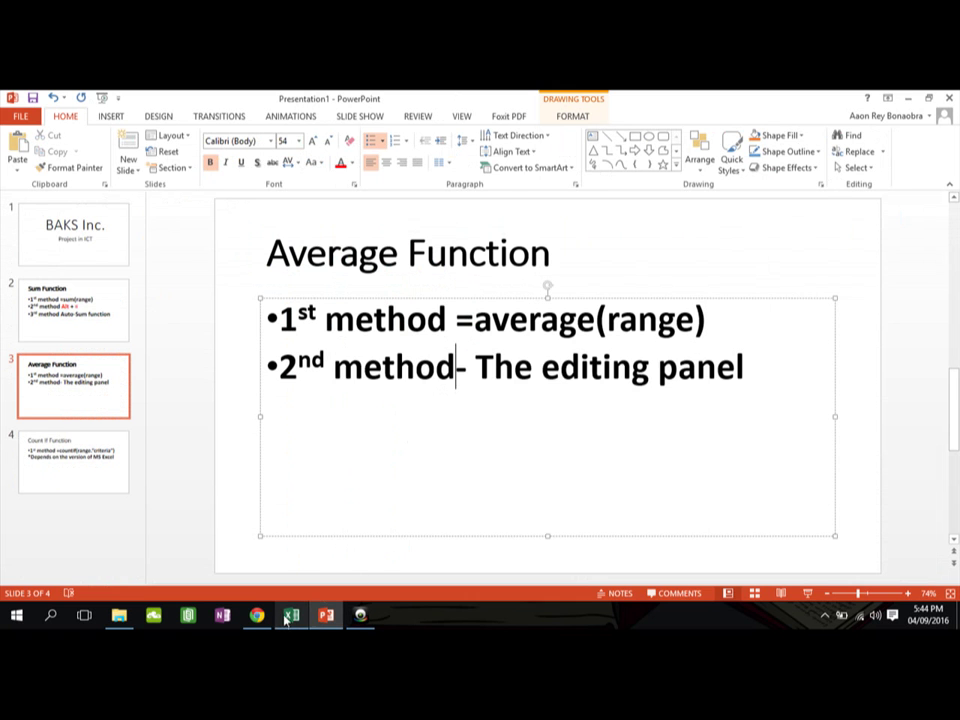
{"action": "key", "text": "alt+Tab"}
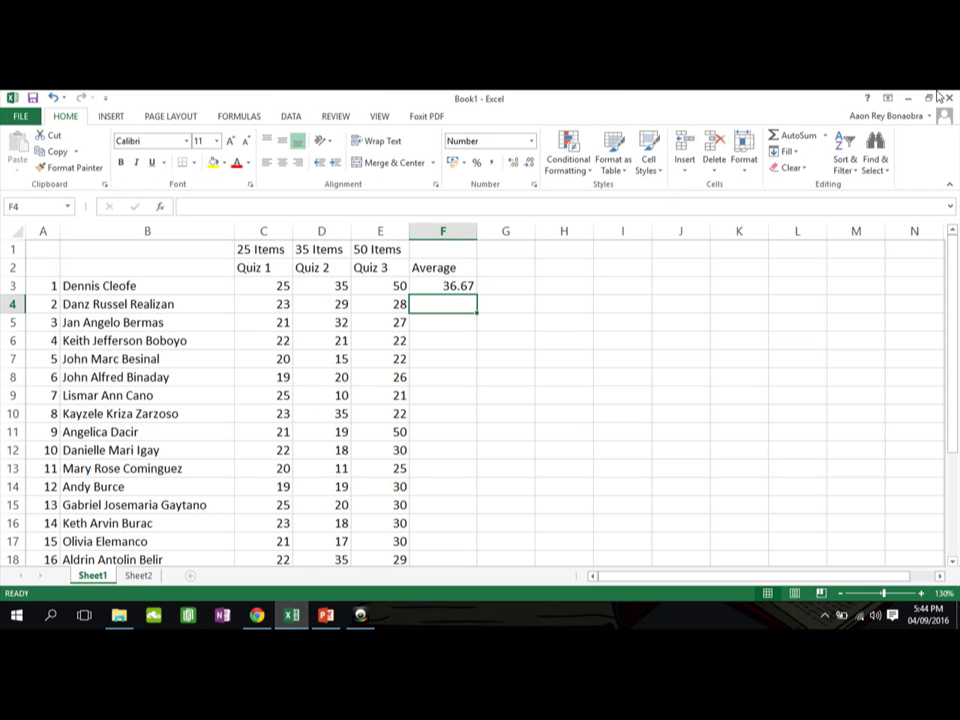
Try AutoSum's Average function directly in the empty cell F4 and clear the resulting formula.
{"action": "left_click", "coordinate": [825, 137]}
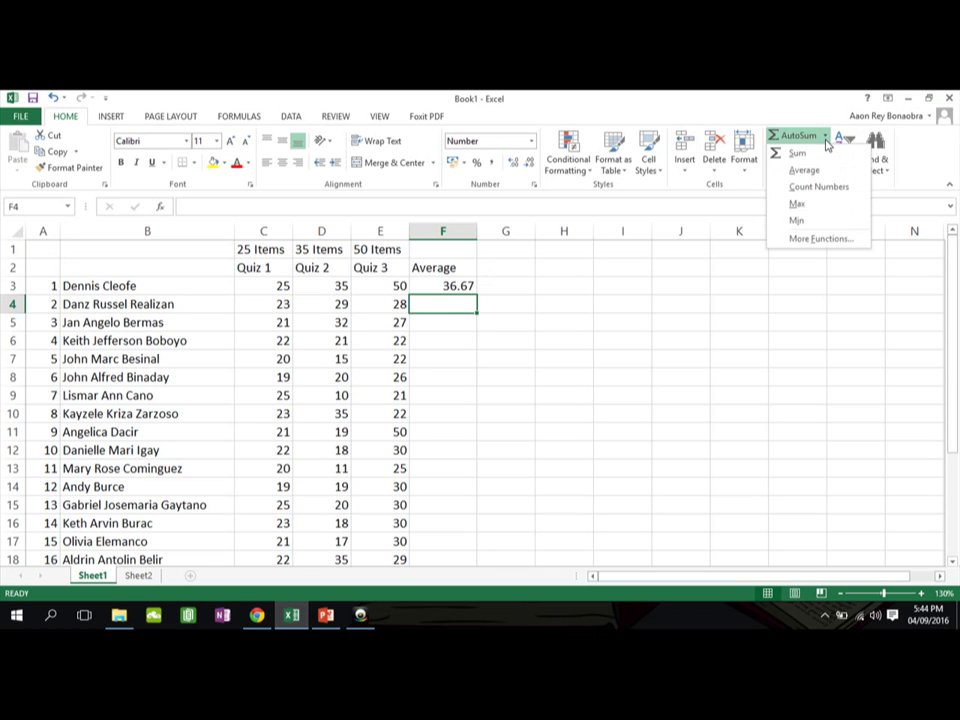
{"action": "left_click", "coordinate": [826, 140]}
{"action": "left_click", "coordinate": [826, 140]}
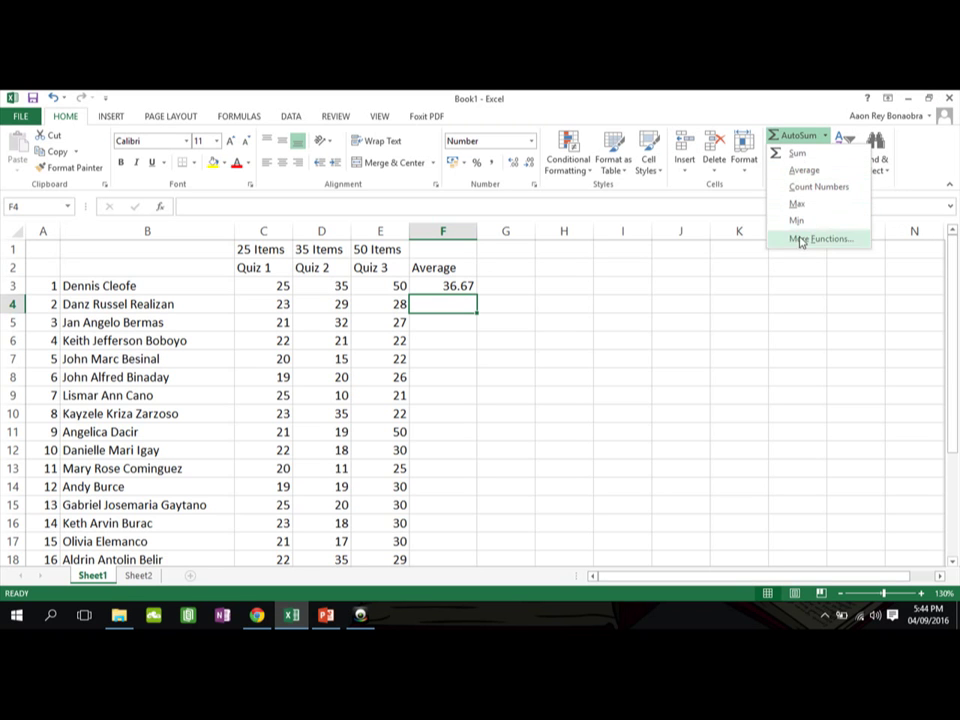
{"action": "left_click", "coordinate": [820, 172]}
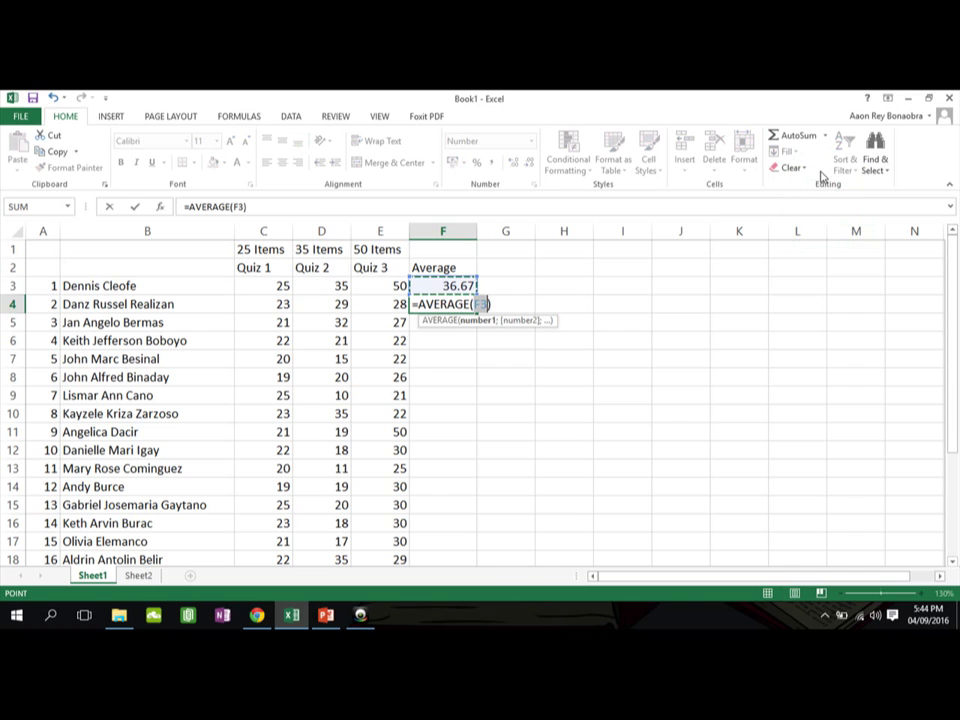
{"action": "key", "text": "Return"}
{"action": "left_click", "coordinate": [433, 310]}
{"action": "key", "text": "Delete"}
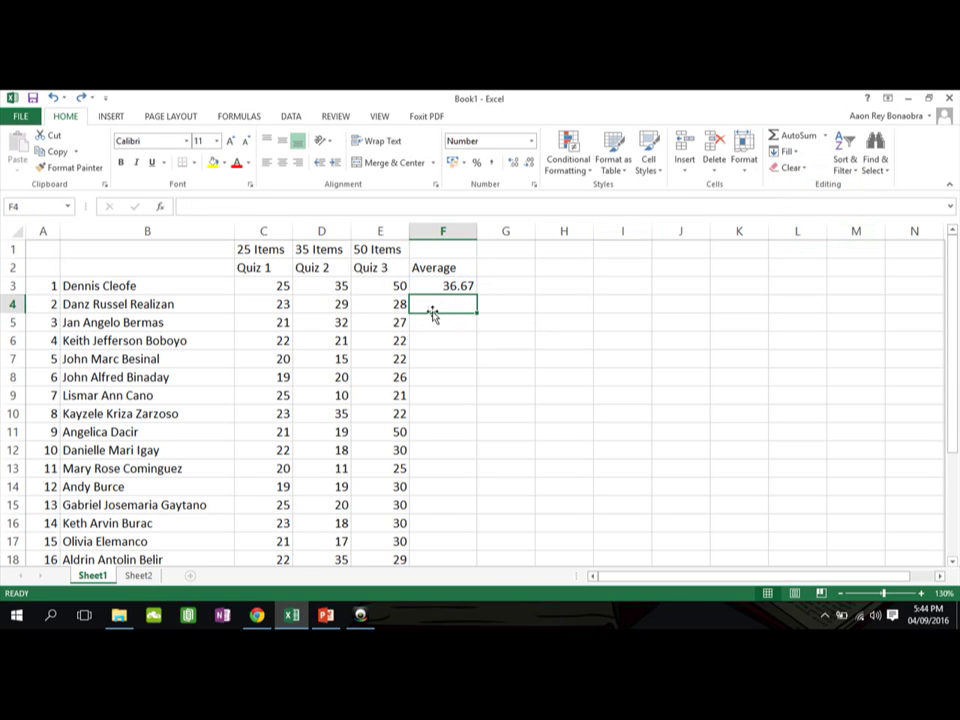
Average the second student's scores in C4:E4 into cell F4 using AutoSum's Average function on the selected range.
{"action": "left_click", "coordinate": [280, 307]}
{"action": "left_click_drag", "start_coordinate": [280, 307], "coordinate": [390, 304]}
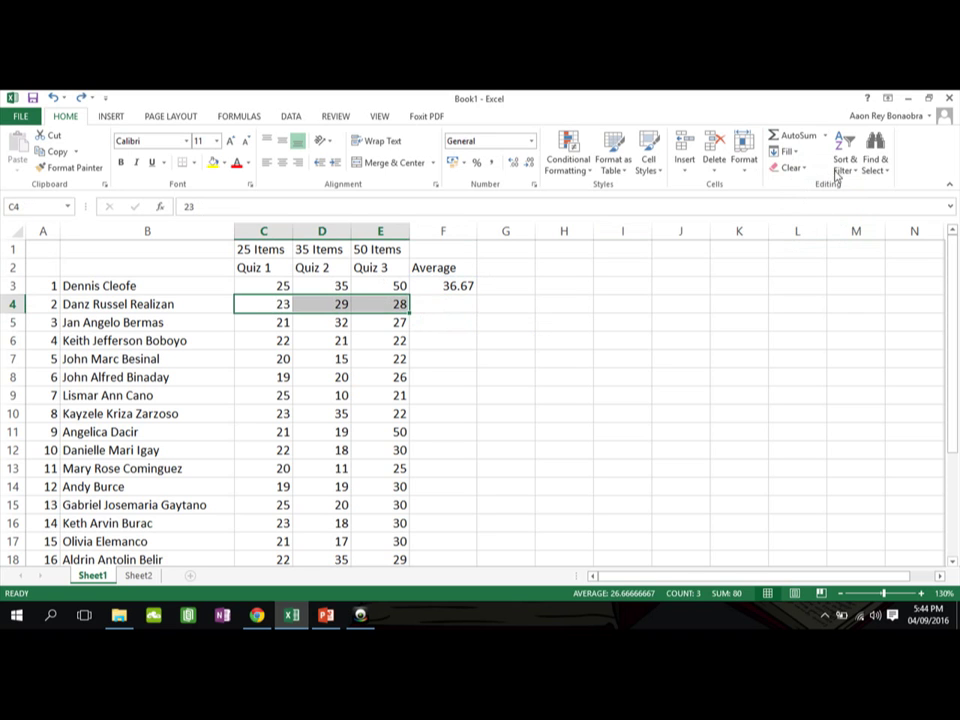
{"action": "left_click", "coordinate": [826, 135]}
{"action": "left_click", "coordinate": [801, 177]}
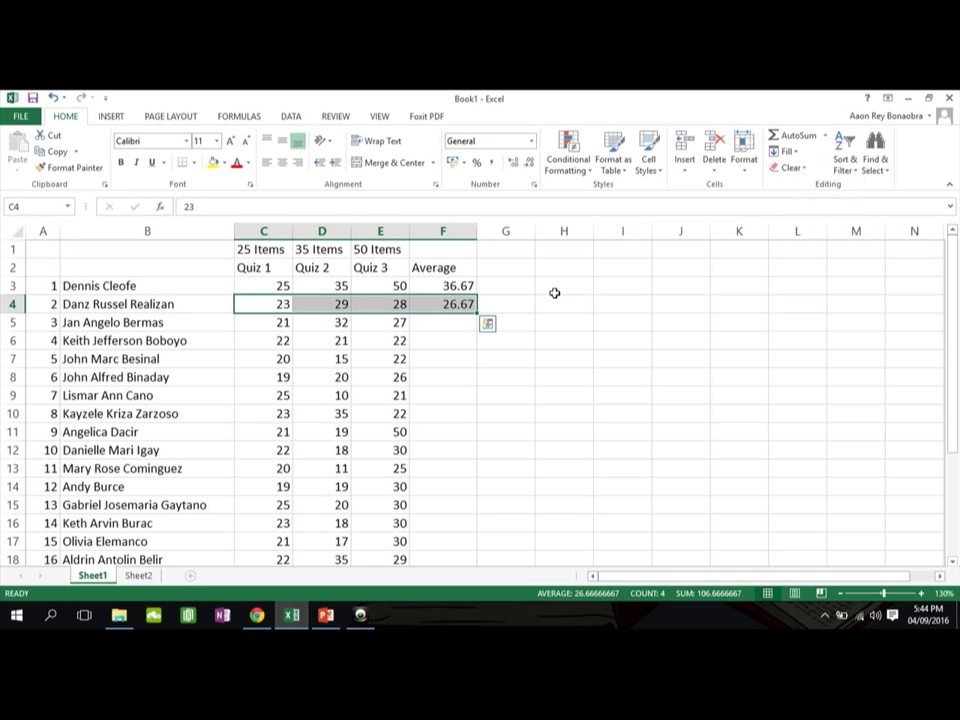
{"action": "left_click", "coordinate": [465, 321]}
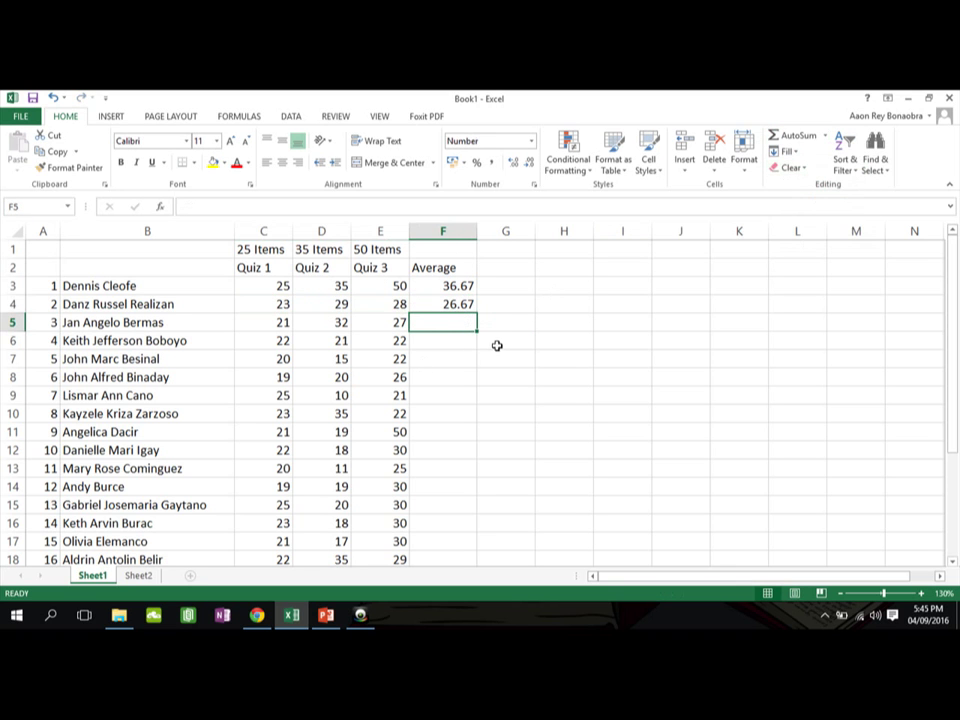
Fill the average formula from F3 down to F22 and review the Average column.
{"action": "left_click", "coordinate": [456, 287]}
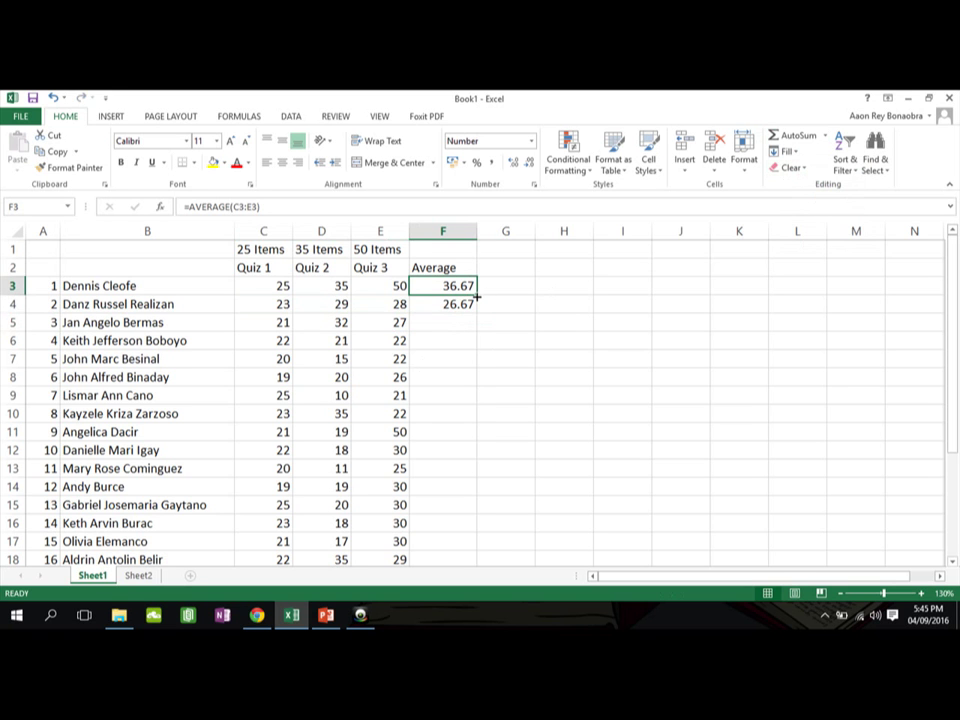
{"action": "left_click_drag", "start_coordinate": [477, 297], "coordinate": [455, 497]}
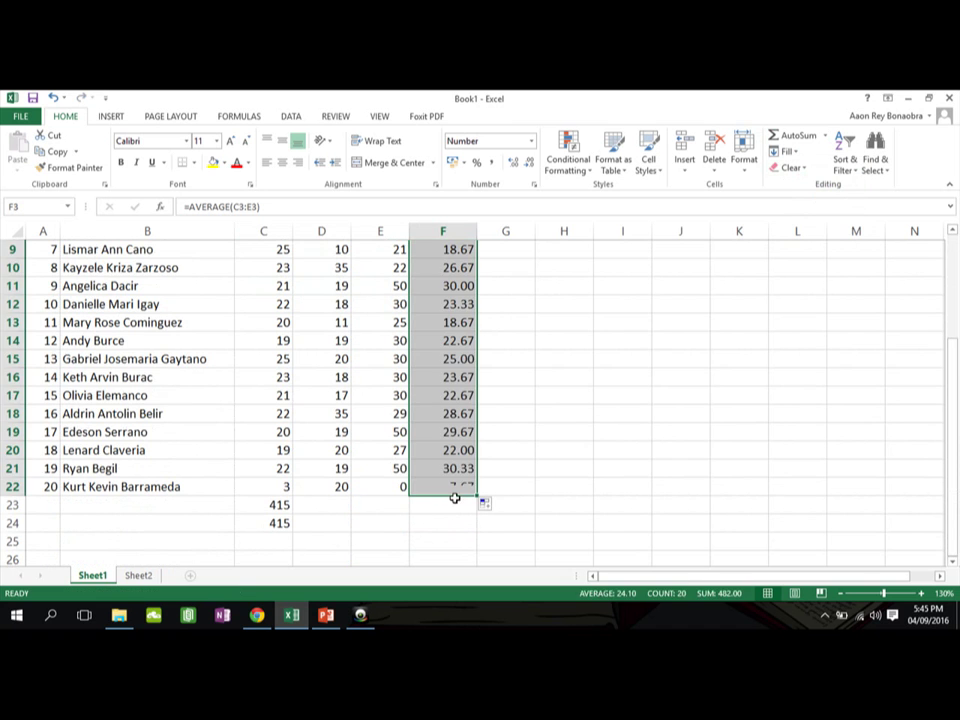
{"action": "left_click", "coordinate": [458, 486]}
{"action": "scroll", "coordinate": [456, 486], "scroll_direction": "up", "scroll_amount": 3}
{"action": "left_click", "coordinate": [458, 395]}
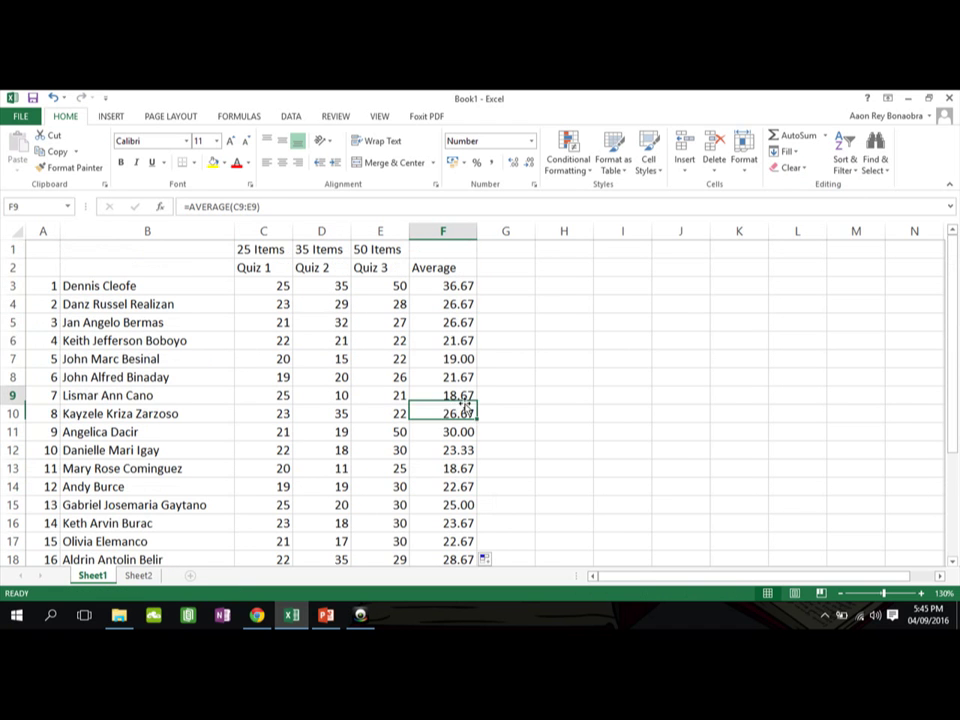
{"action": "left_click_drag", "start_coordinate": [462, 283], "coordinate": [458, 431]}
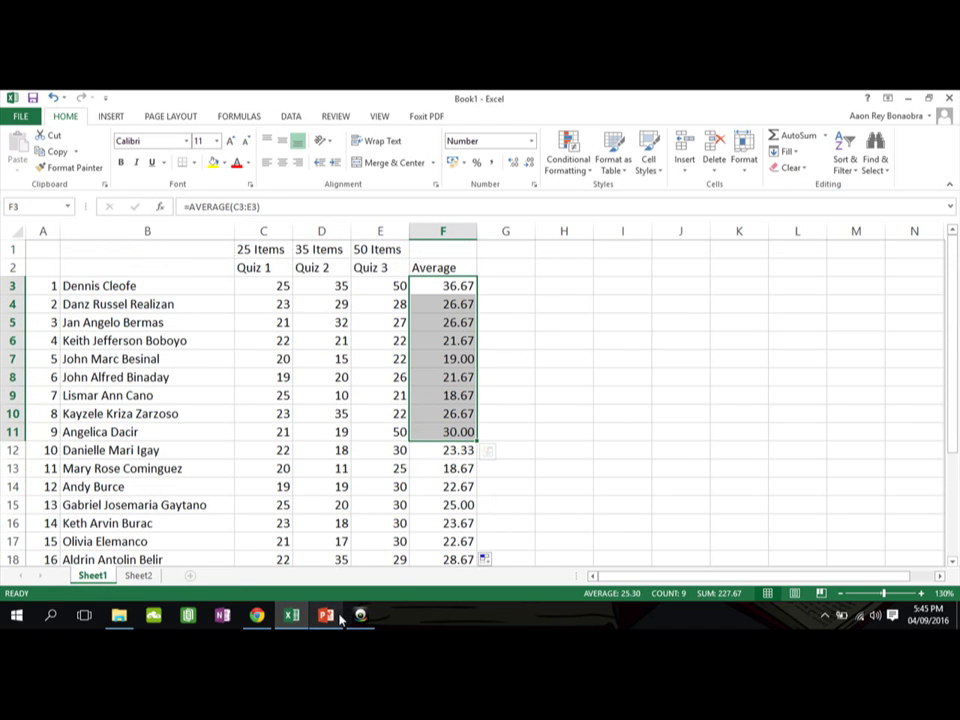
Switch to PowerPoint, open the Count If Function slide and highlight its title and the first method's label.
{"action": "left_click", "coordinate": [336, 615]}
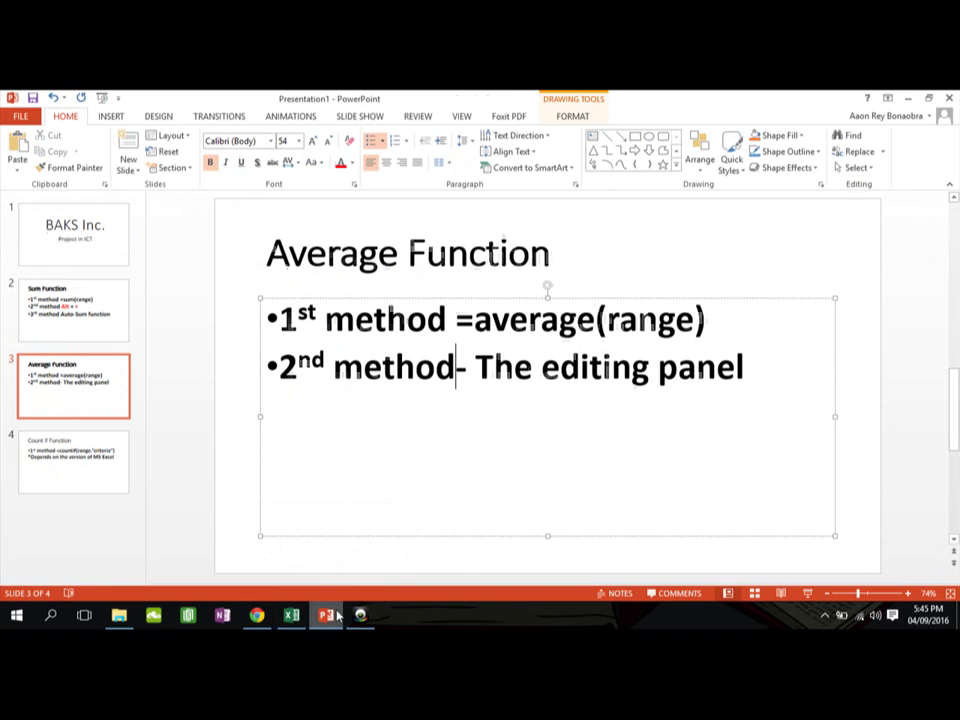
{"action": "left_click", "coordinate": [50, 460]}
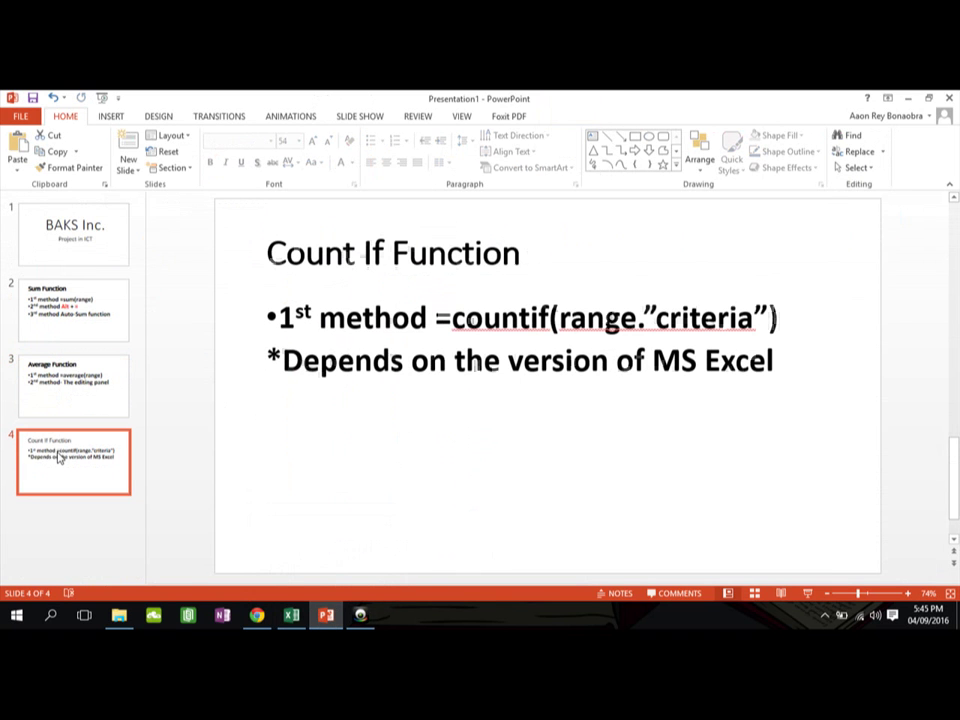
{"action": "left_click", "coordinate": [534, 253]}
{"action": "left_click_drag", "start_coordinate": [534, 253], "coordinate": [240, 315]}
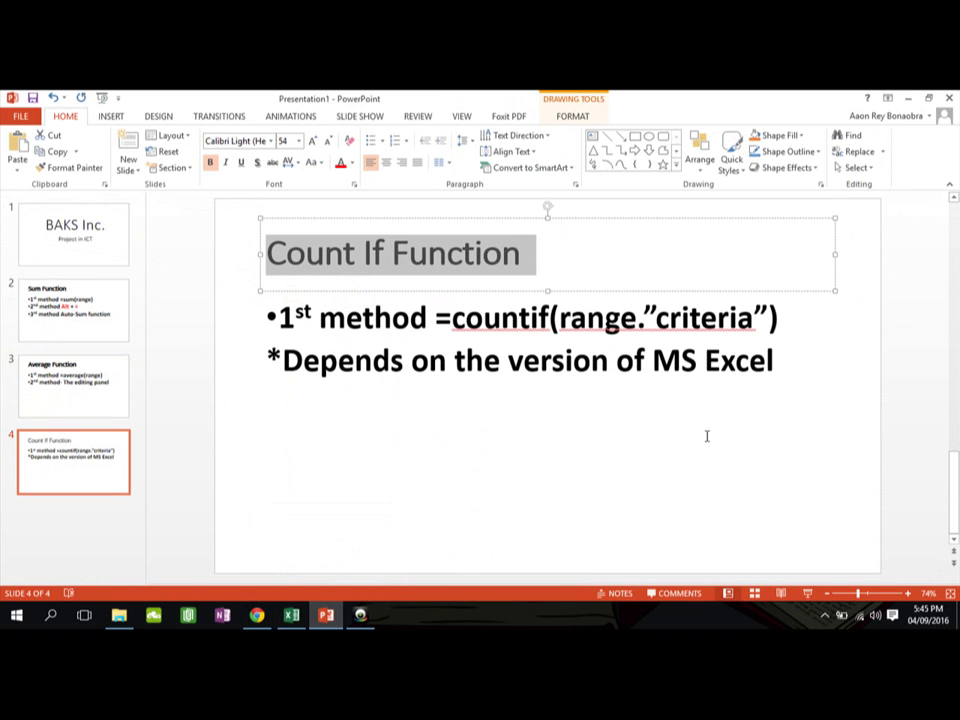
{"action": "left_click", "coordinate": [737, 360]}
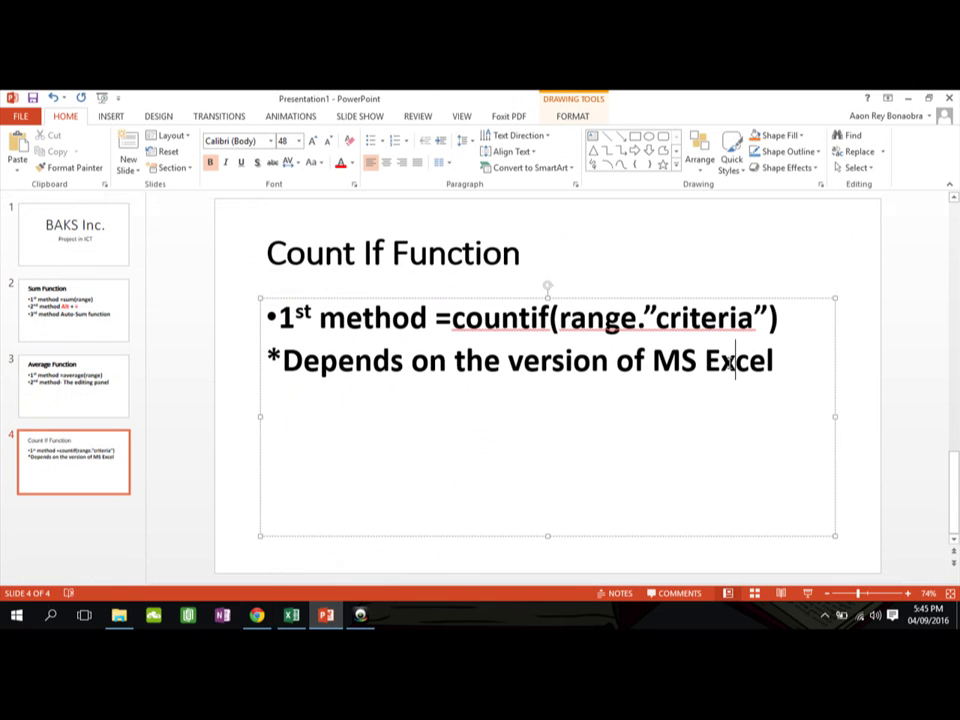
{"action": "double_click", "coordinate": [296, 316]}
{"action": "mouse_move", "coordinate": [297, 622]}
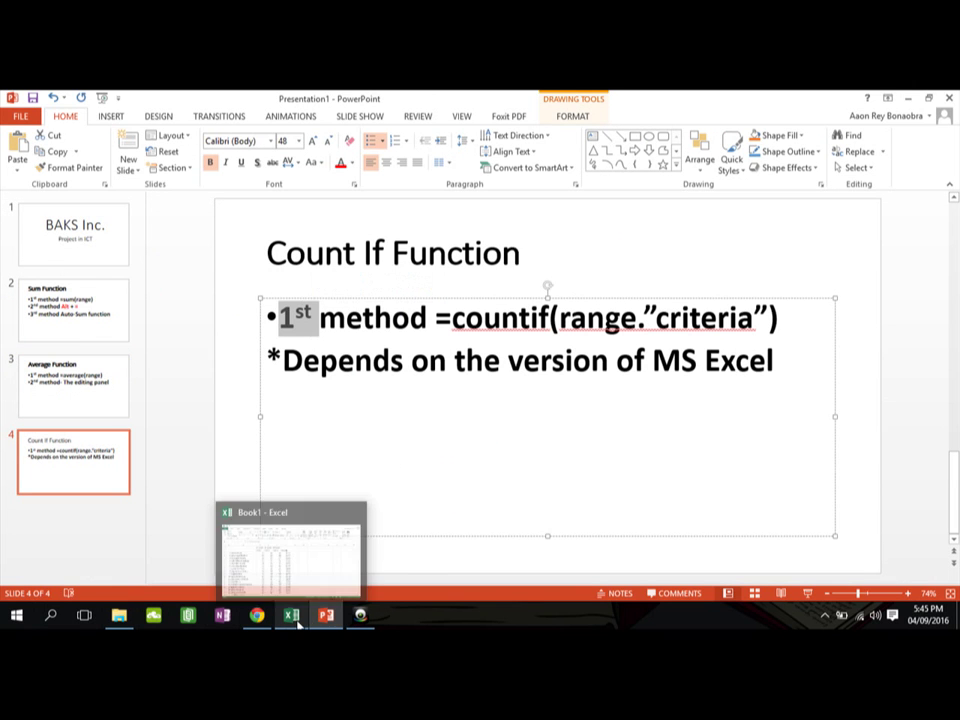
Switch to Excel and count the Quiz 1 scores equal to 25 in cell C25 with =COUNTIF(C3:C22;25).
{"action": "left_click", "coordinate": [292, 616]}
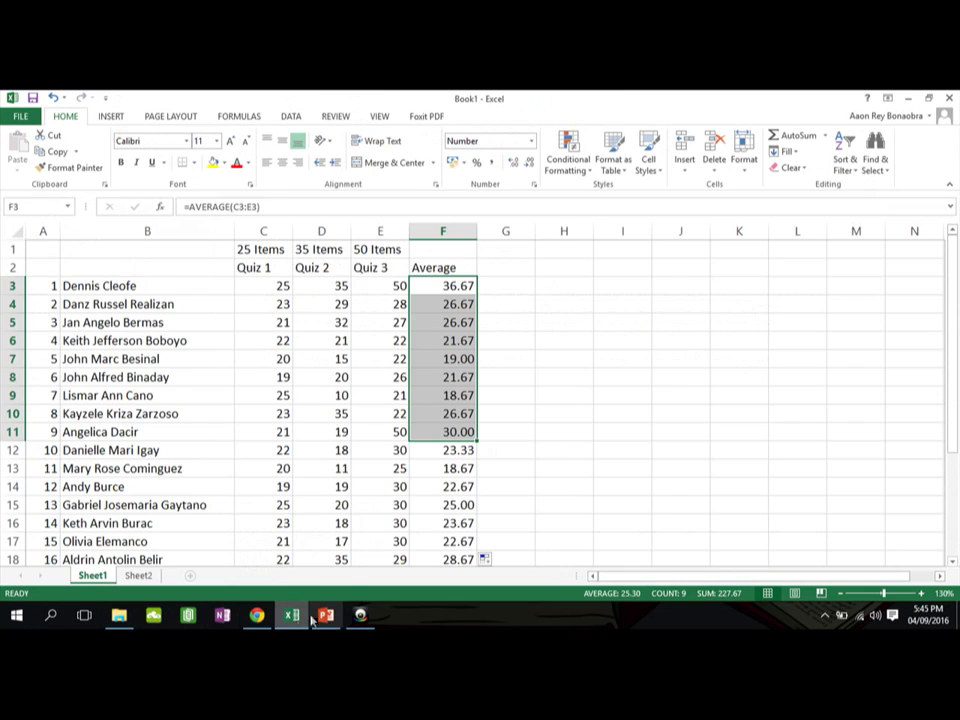
{"action": "left_click", "coordinate": [564, 437]}
{"action": "scroll", "coordinate": [371, 454], "scroll_direction": "down", "scroll_amount": 6}
{"action": "scroll", "coordinate": [261, 446], "scroll_direction": "up", "scroll_amount": 2}
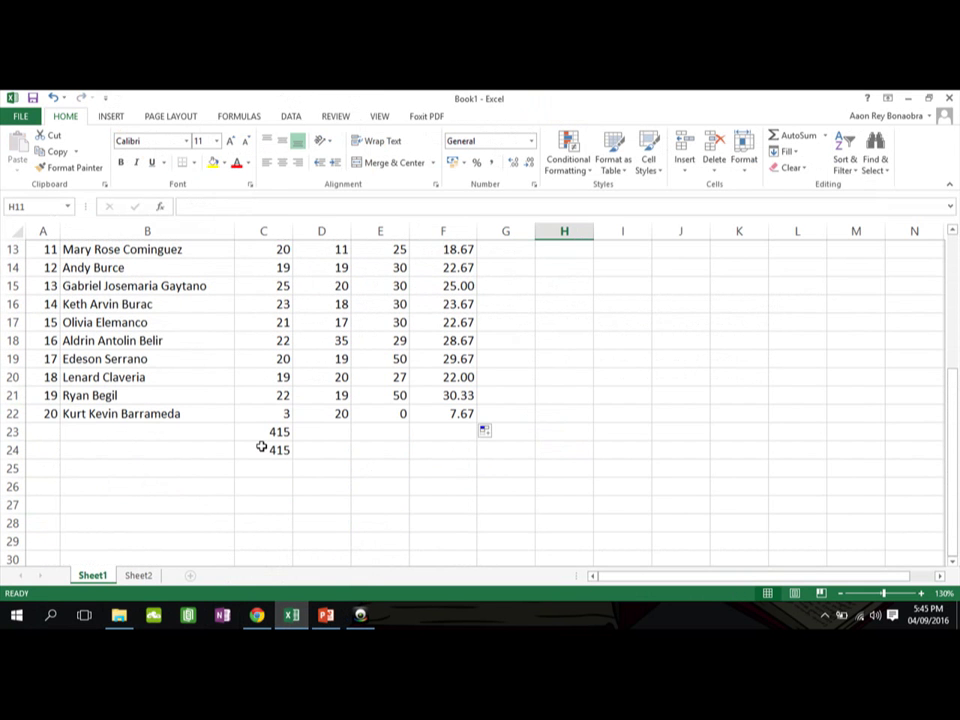
{"action": "left_click", "coordinate": [262, 450]}
{"action": "left_click", "coordinate": [268, 480]}
{"action": "left_click", "coordinate": [270, 468]}
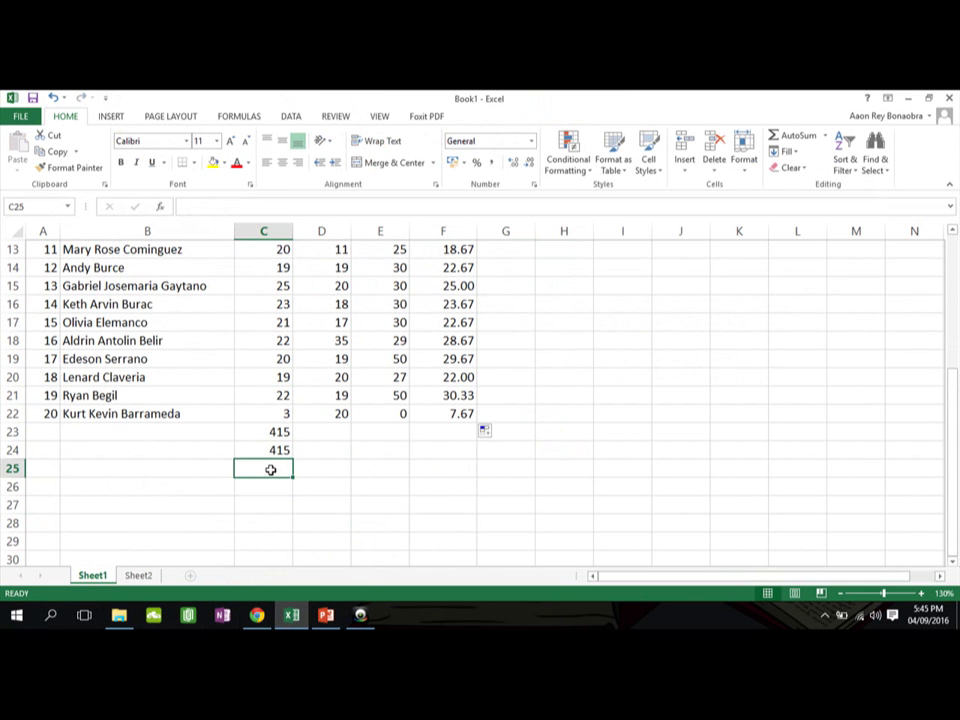
{"action": "type", "text": "="}
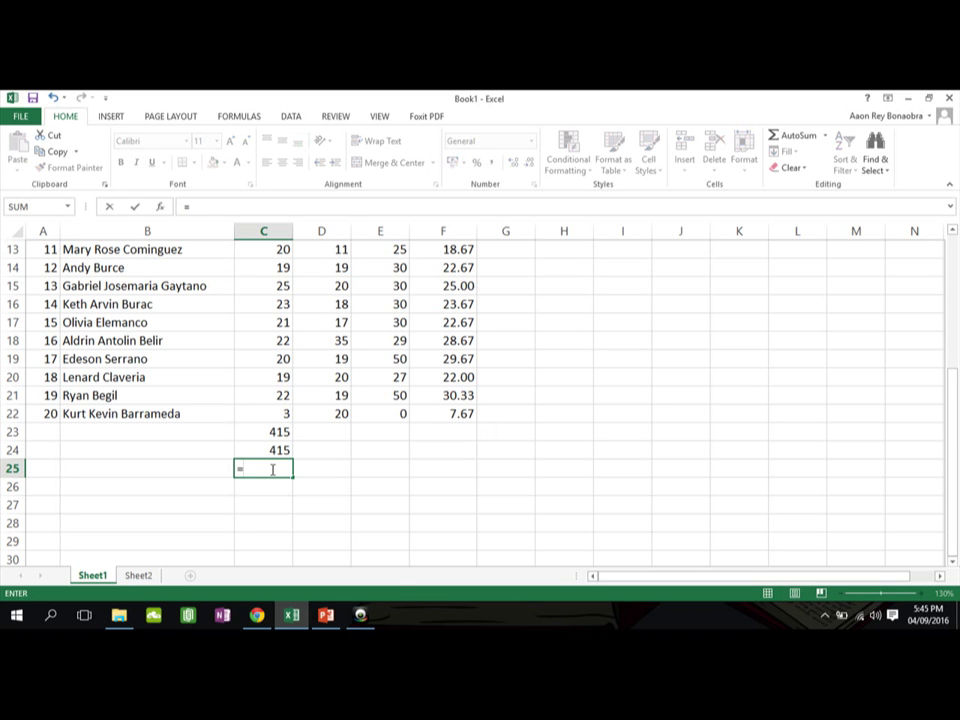
{"action": "type", "text": "countif"}
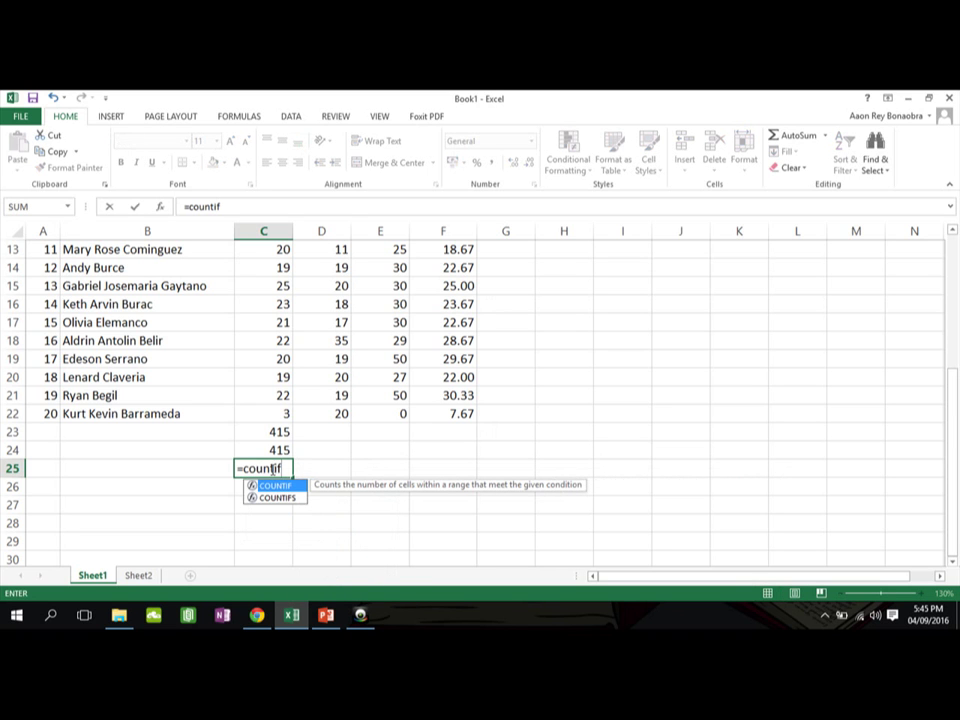
{"action": "type", "text": "("}
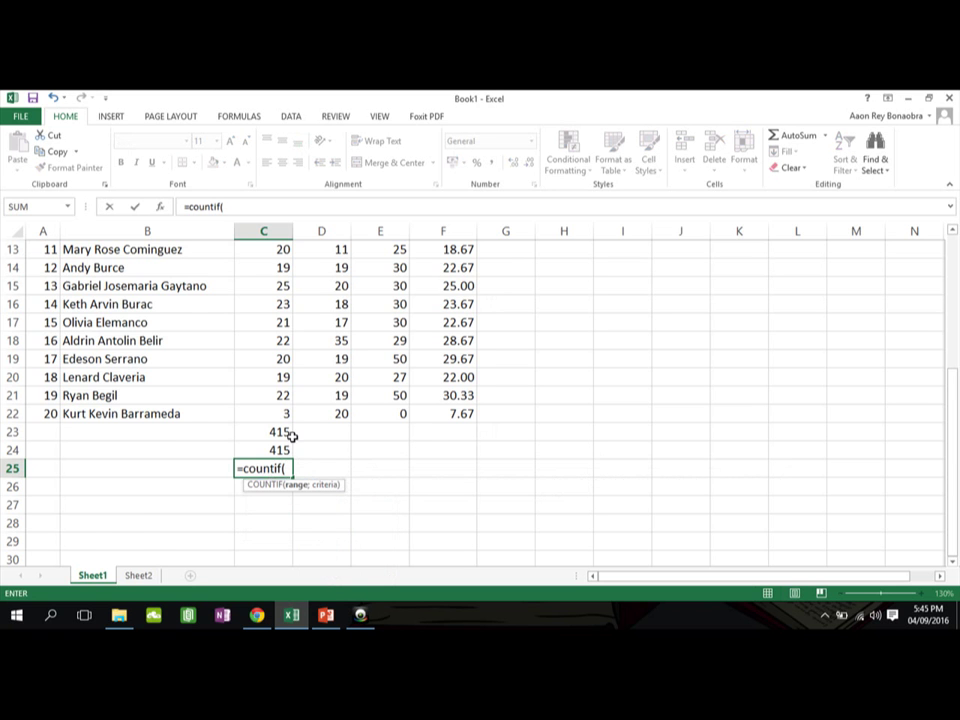
{"action": "scroll", "coordinate": [276, 356], "scroll_direction": "up", "scroll_amount": 4}
{"action": "left_click_drag", "start_coordinate": [285, 285], "coordinate": [283, 521]}
{"action": "scroll", "coordinate": [283, 521], "scroll_direction": "down", "scroll_amount": 2}
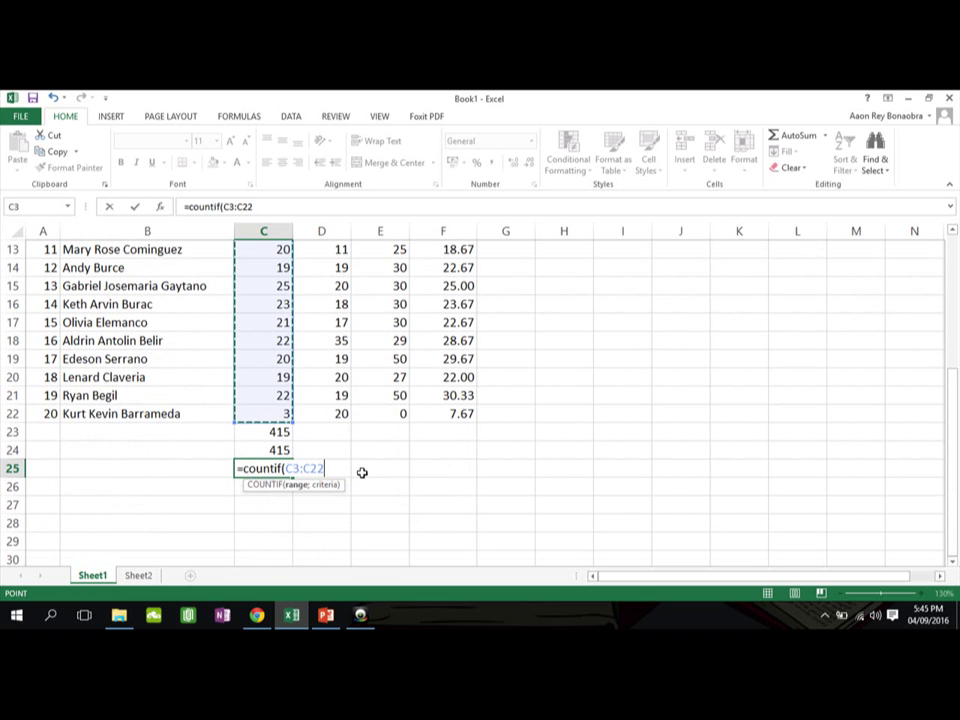
{"action": "type", "text": ";"}
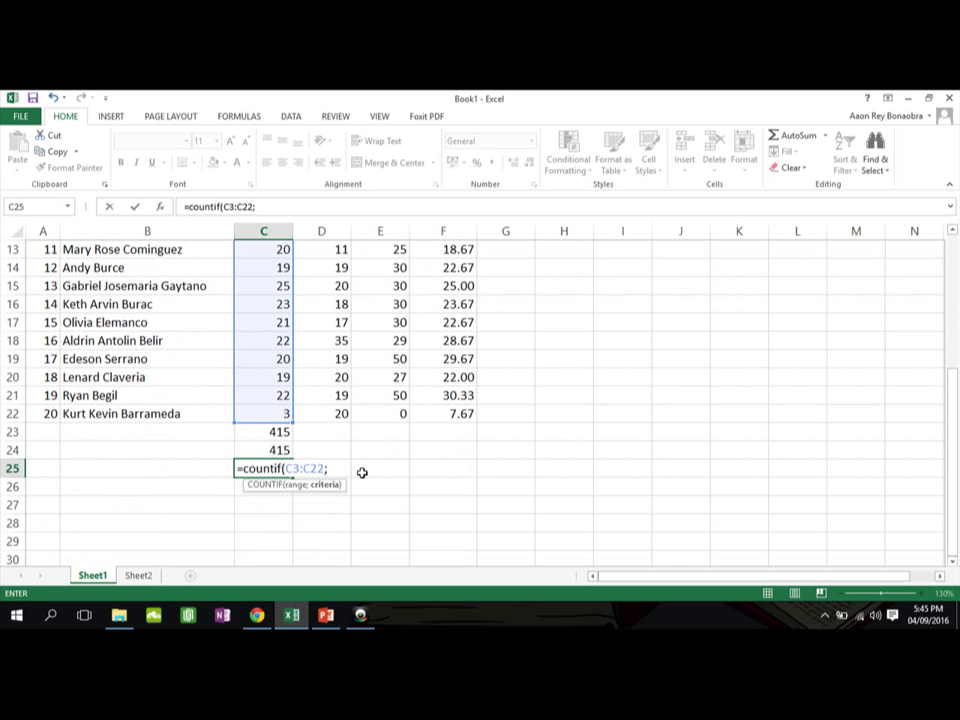
{"action": "type", "text": "25"}
{"action": "key", "text": "Return"}
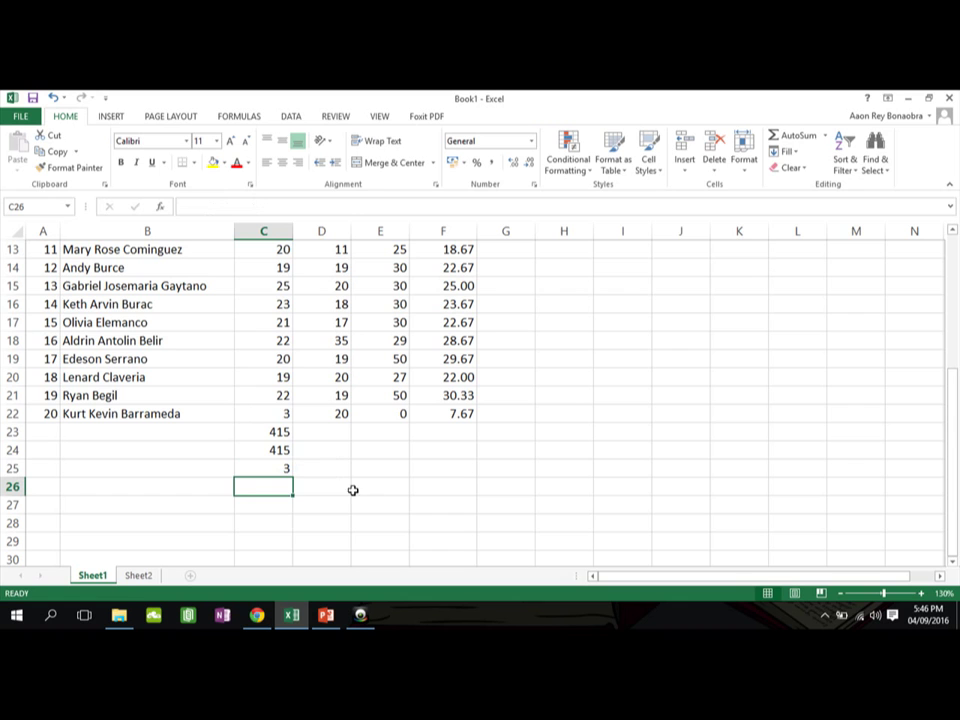
Fill the COUNTIF formula from C25 across to E25 for the other two quizzes.
{"action": "left_click", "coordinate": [339, 469]}
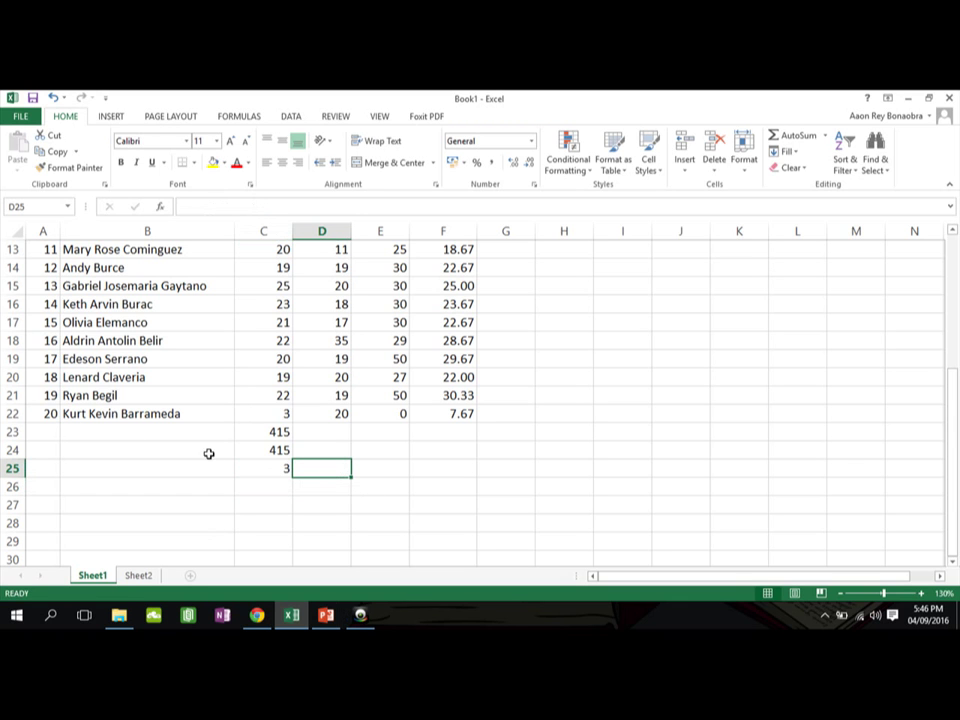
{"action": "left_click", "coordinate": [272, 468]}
{"action": "left_click_drag", "start_coordinate": [306, 474], "coordinate": [396, 467]}
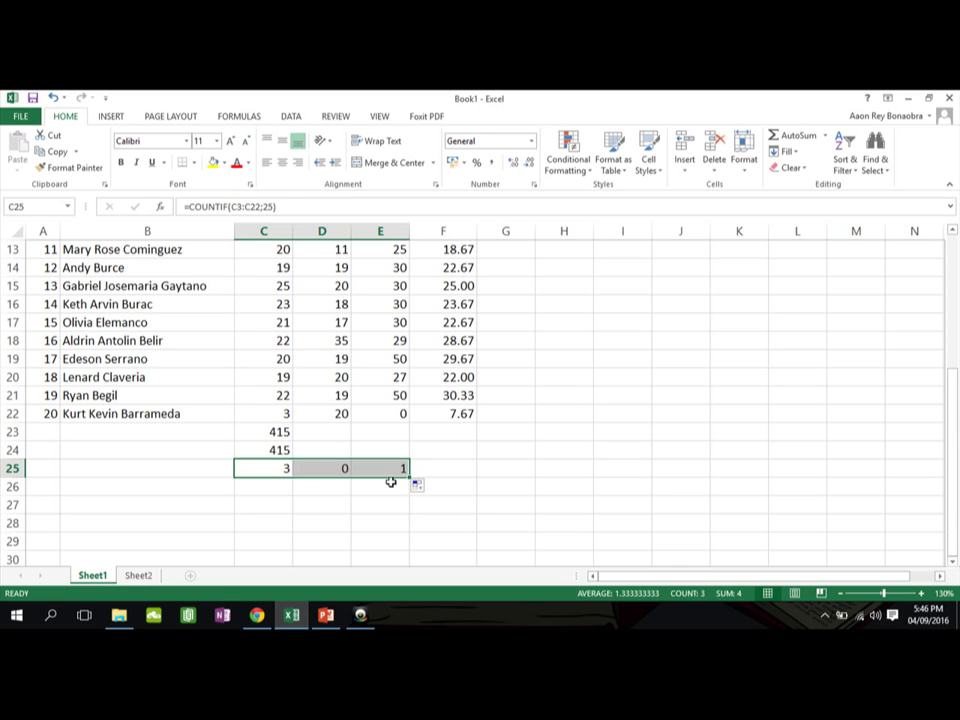
{"action": "left_click", "coordinate": [390, 488]}
{"action": "left_click", "coordinate": [381, 470]}
Replace the formula in D25 with =COUNTIF(D3:D22;35) and check the formulas in D25 and E25.
{"action": "left_click", "coordinate": [321, 476]}
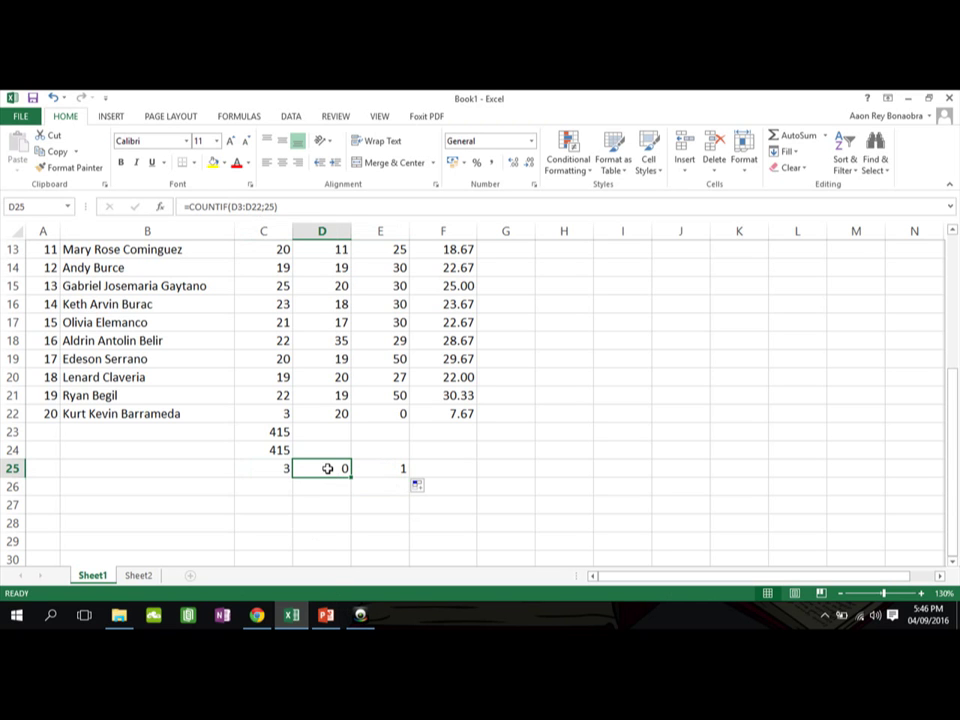
{"action": "type", "text": "="}
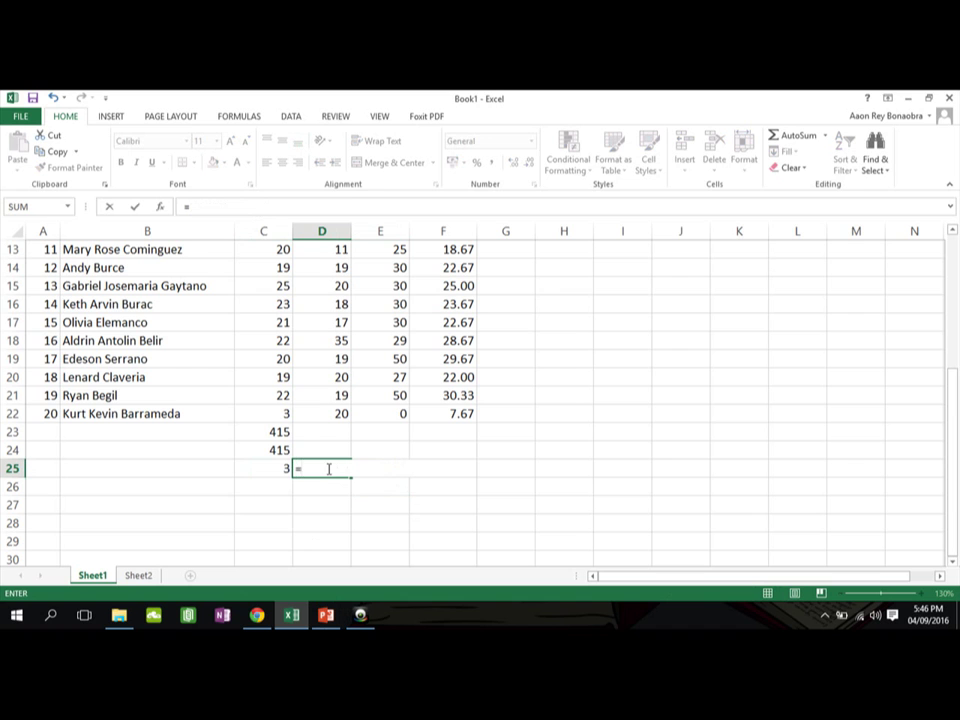
{"action": "type", "text": "countif("}
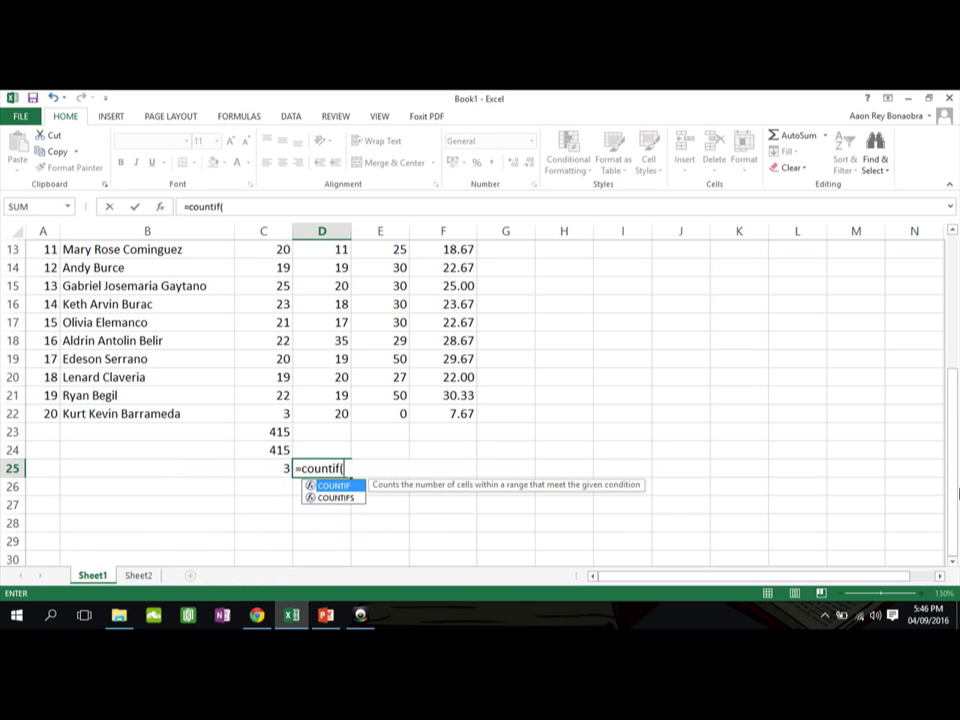
{"action": "scroll", "coordinate": [913, 474], "scroll_direction": "up", "scroll_amount": 4}
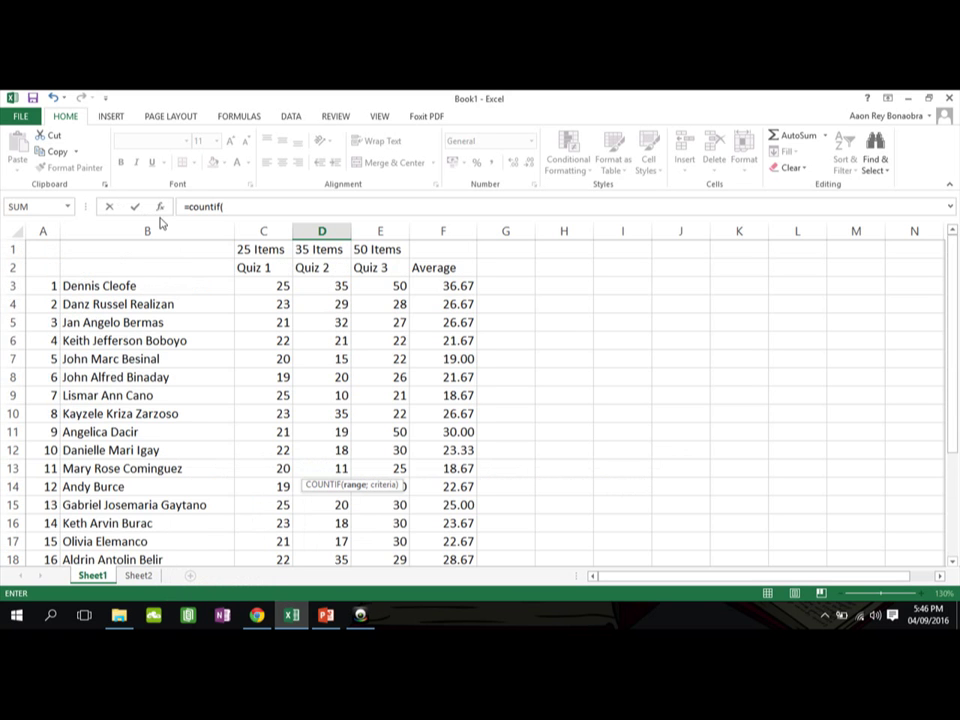
{"action": "left_click_drag", "start_coordinate": [321, 283], "coordinate": [343, 508]}
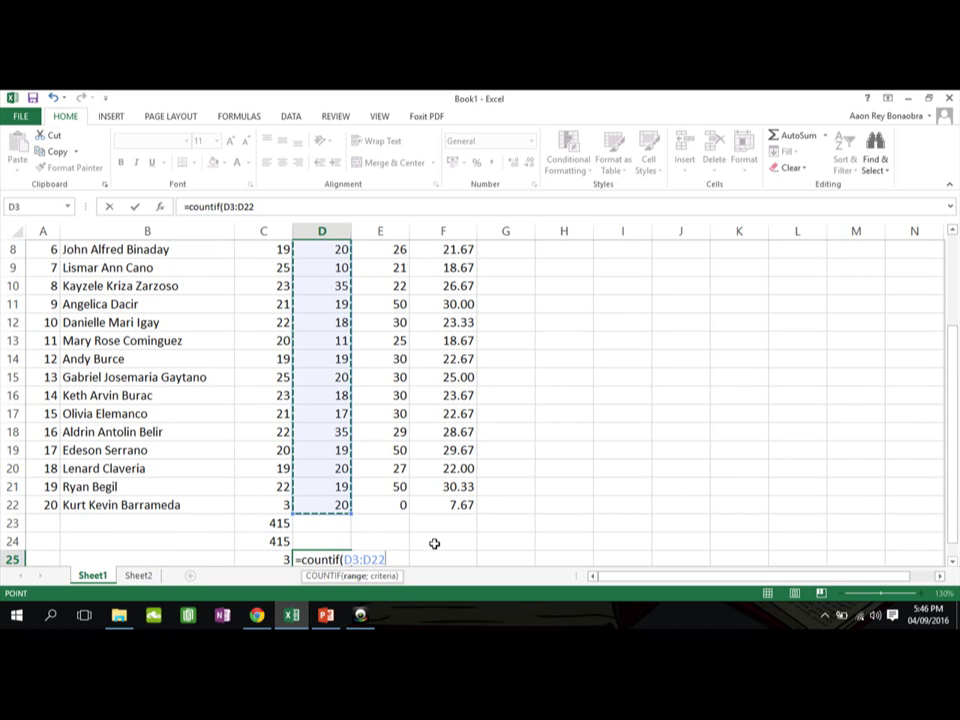
{"action": "type", "text": ";"}
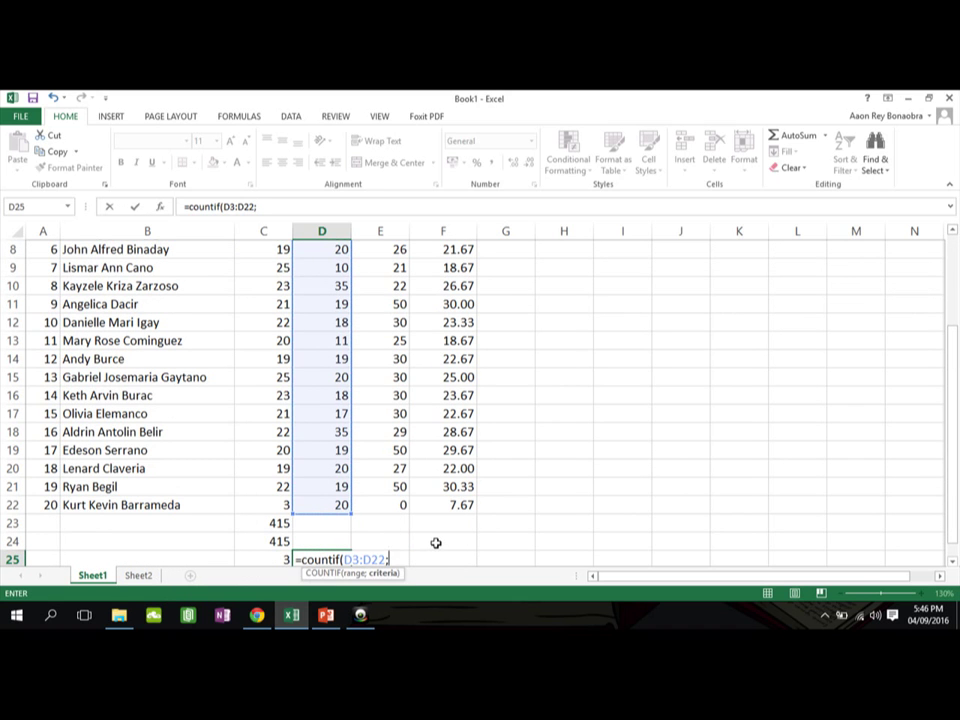
{"action": "scroll", "coordinate": [428, 536], "scroll_direction": "down", "scroll_amount": 1}
{"action": "scroll", "coordinate": [407, 514], "scroll_direction": "up", "scroll_amount": 4}
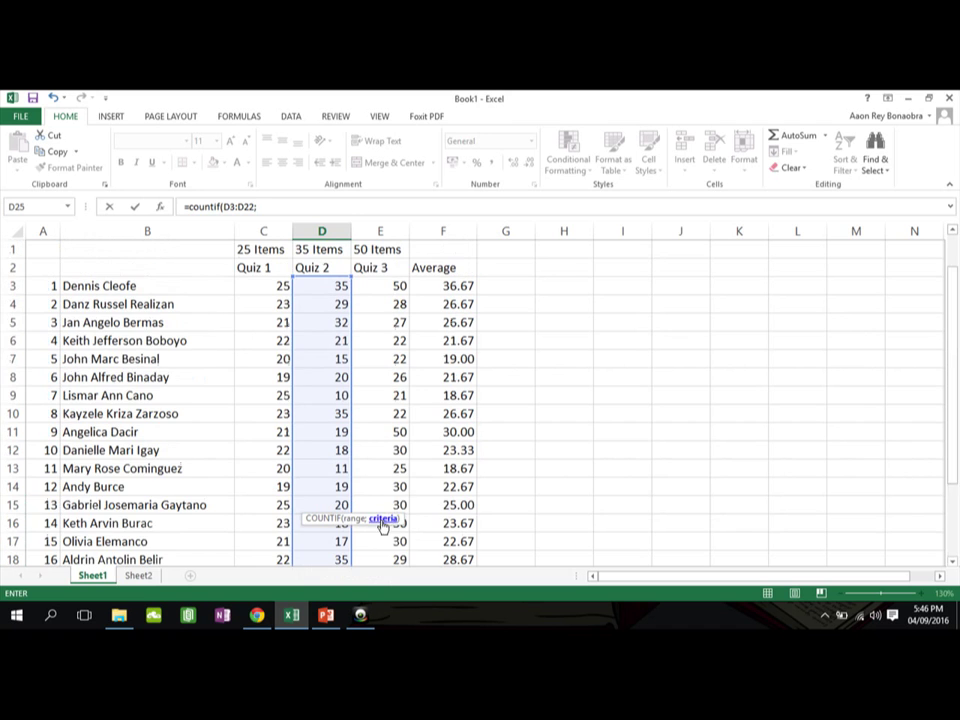
{"action": "scroll", "coordinate": [321, 372], "scroll_direction": "down", "scroll_amount": 3}
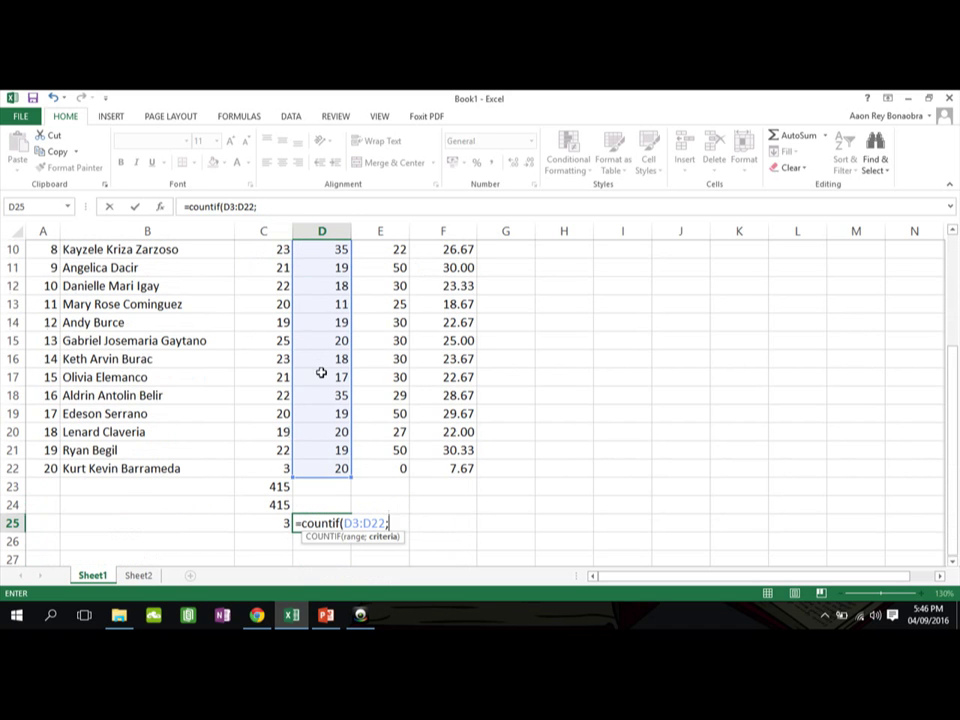
{"action": "type", "text": "35"}
{"action": "key", "text": "Return"}
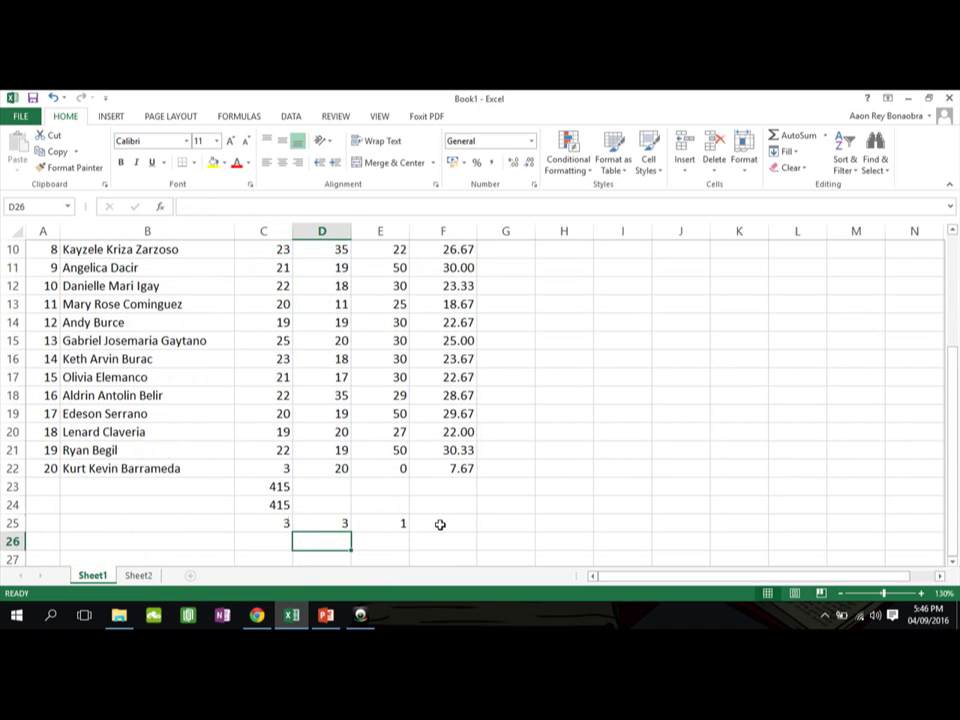
{"action": "left_click", "coordinate": [343, 522]}
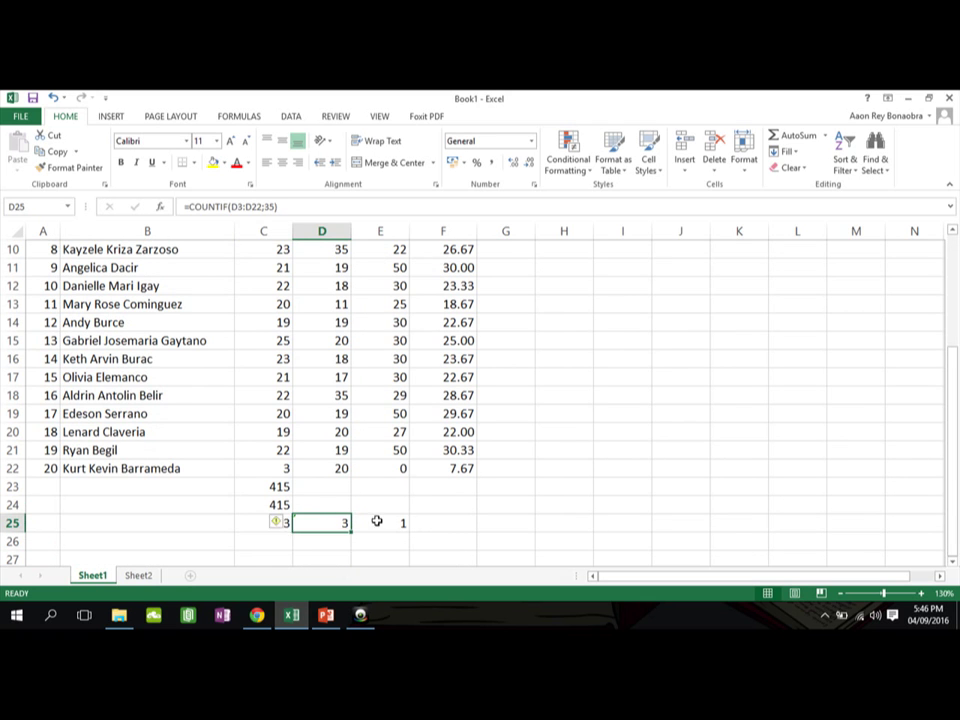
{"action": "left_click", "coordinate": [390, 526]}
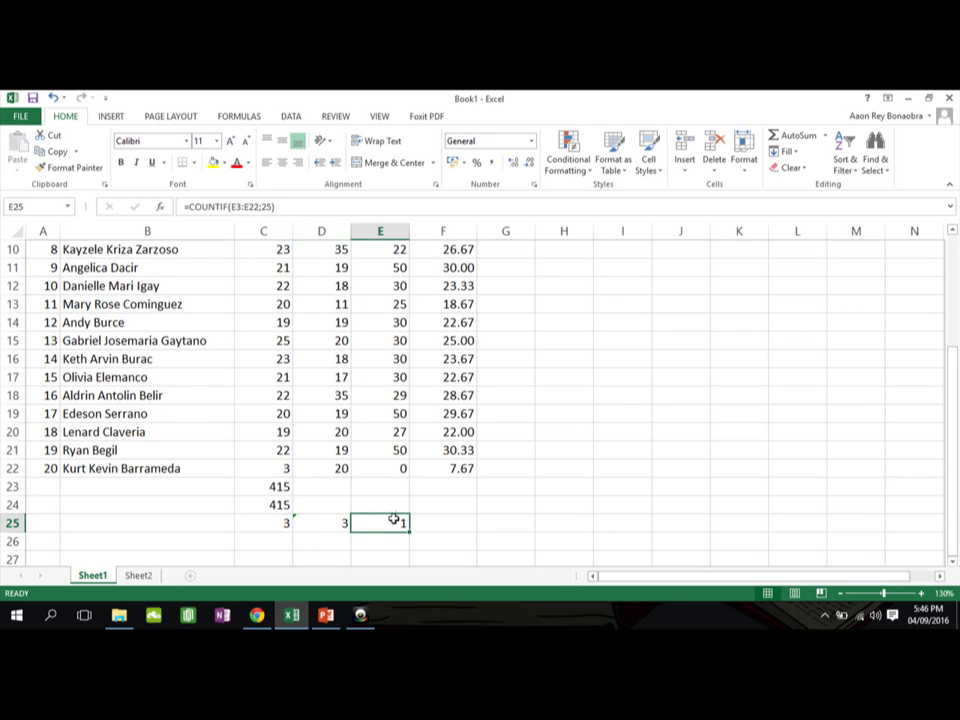
{"action": "scroll", "coordinate": [390, 522], "scroll_direction": "up", "scroll_amount": 3}
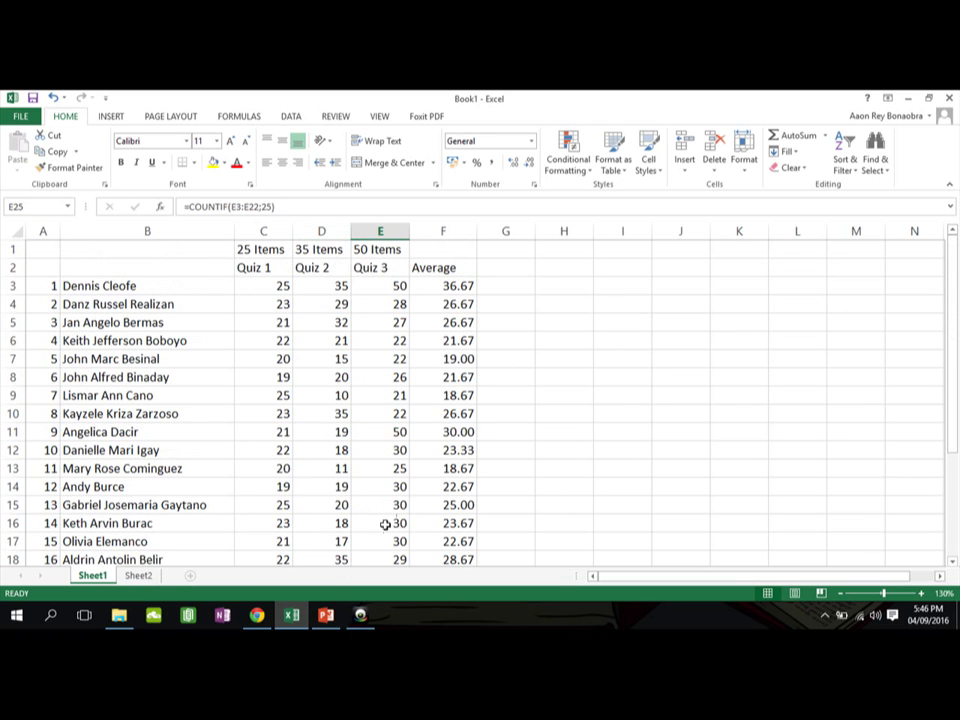
Switch to PowerPoint and present the slide show from the BAKS Inc. title slide through to the Count If Function slide.
{"action": "left_click", "coordinate": [329, 616]}
{"action": "left_click", "coordinate": [74, 234]}
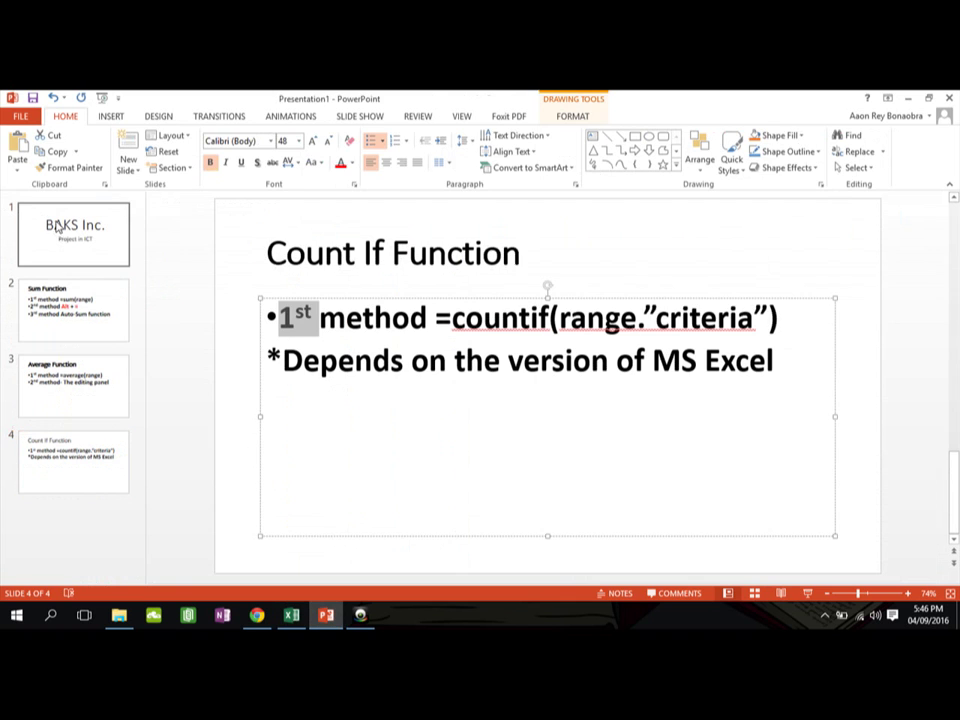
{"action": "left_click", "coordinate": [784, 594]}
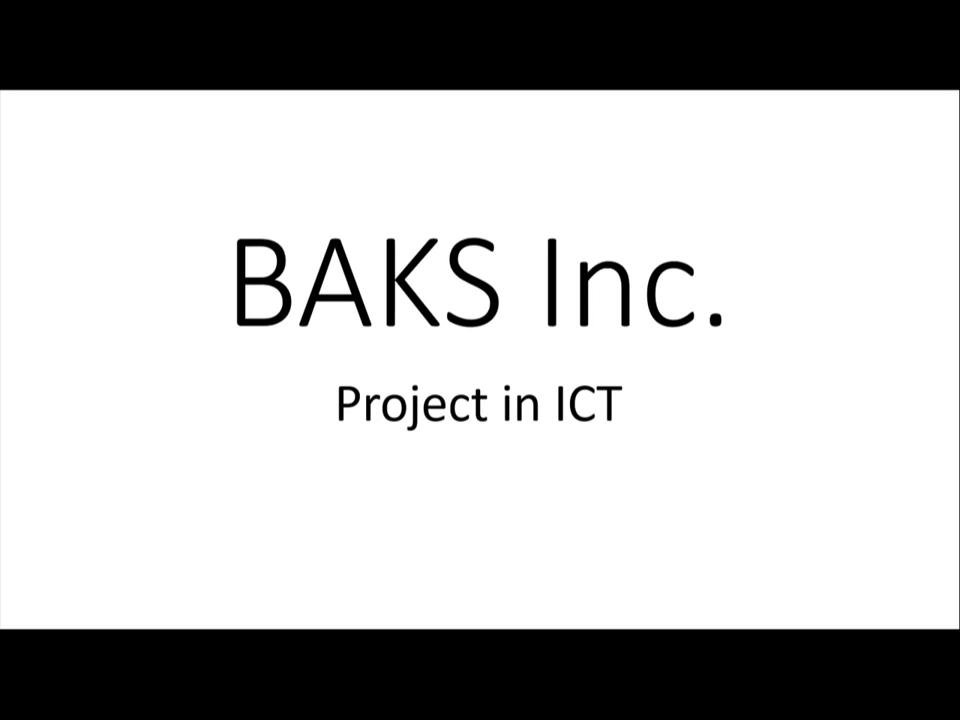
{"action": "key", "text": "Right"}
{"action": "key", "text": "Right"}
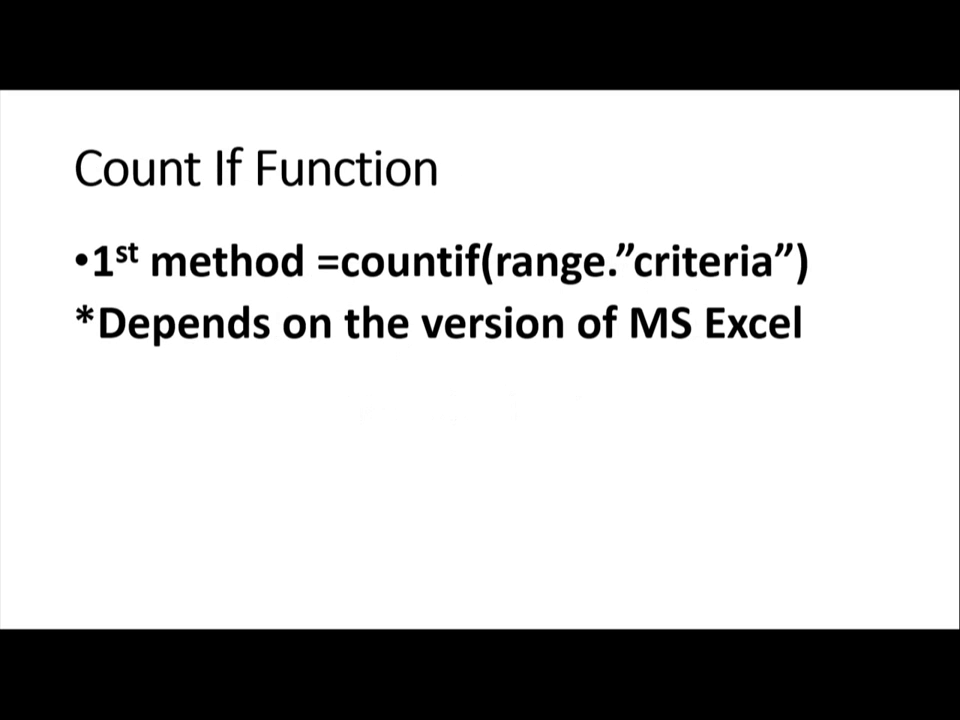